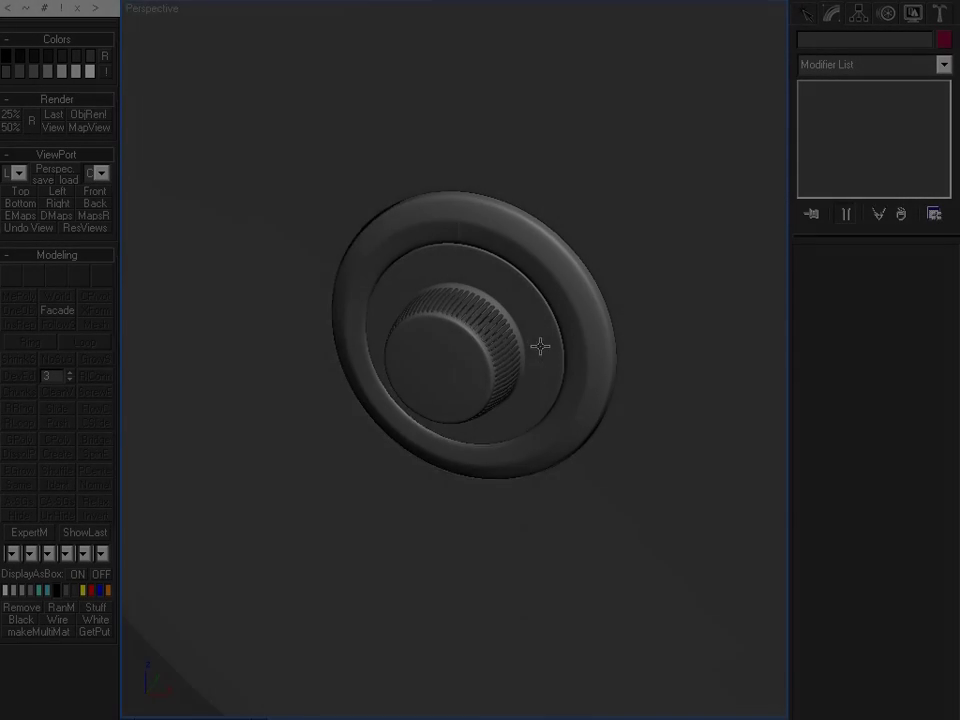
Merge Obj_Backdrops, VRayLight02, VRayLight03 and VRayLight04 from the Reflectors scene in the product_vis folder.
{"action": "scroll", "coordinate": [537, 341], "scroll_direction": "down", "scroll_amount": 4}
{"action": "middle_click_drag", "start_coordinate": [534, 336], "coordinate": [475, 392]}
{"action": "scroll", "coordinate": [466, 378], "scroll_direction": "down", "scroll_amount": 4}
{"action": "left_click", "coordinate": [17, 2]}
{"action": "left_click", "coordinate": [40, 206]}
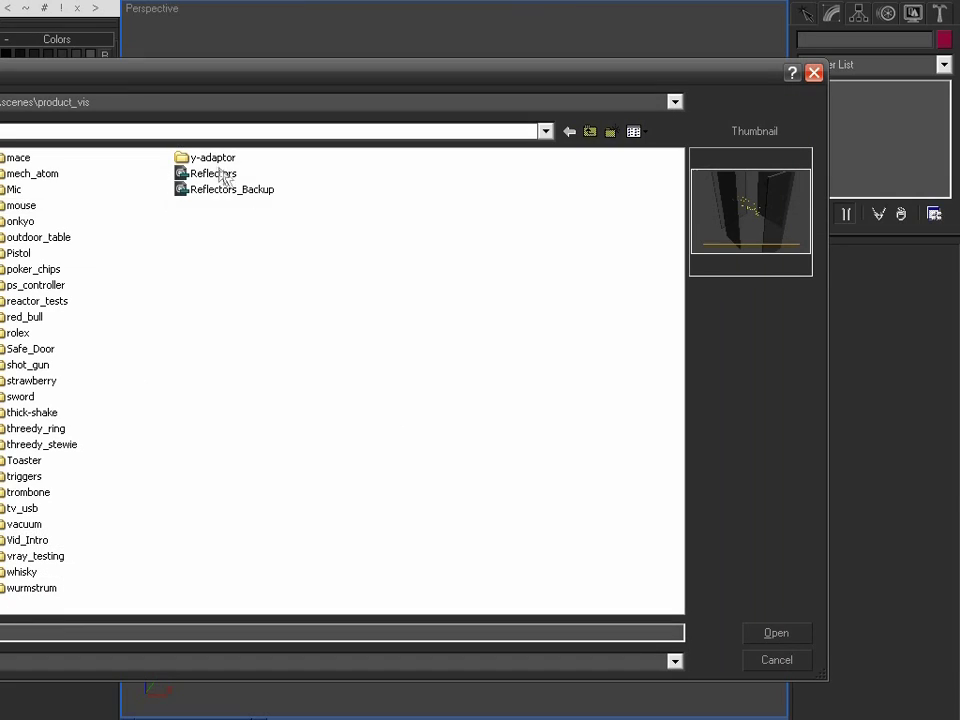
{"action": "double_click", "coordinate": [208, 180]}
{"action": "left_click_drag", "start_coordinate": [462, 240], "coordinate": [456, 274]}
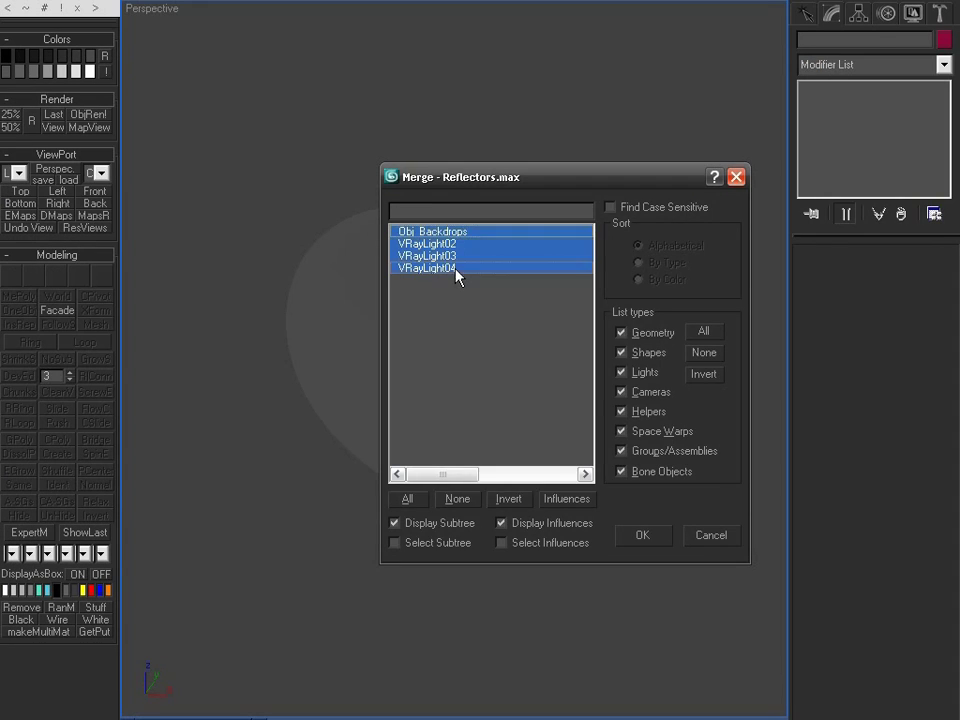
{"action": "left_click", "coordinate": [642, 535]}
Frame the safe dial at an angle, show the safe frames, create a camera from this view and recentre the dial.
{"action": "middle_click_drag", "start_coordinate": [547, 438], "coordinate": [512, 409], "text": "alt"}
{"action": "left_click", "coordinate": [566, 497]}
{"action": "scroll", "coordinate": [566, 497], "scroll_direction": "up", "scroll_amount": 5}
{"action": "scroll", "coordinate": [512, 408], "scroll_direction": "up", "scroll_amount": 10}
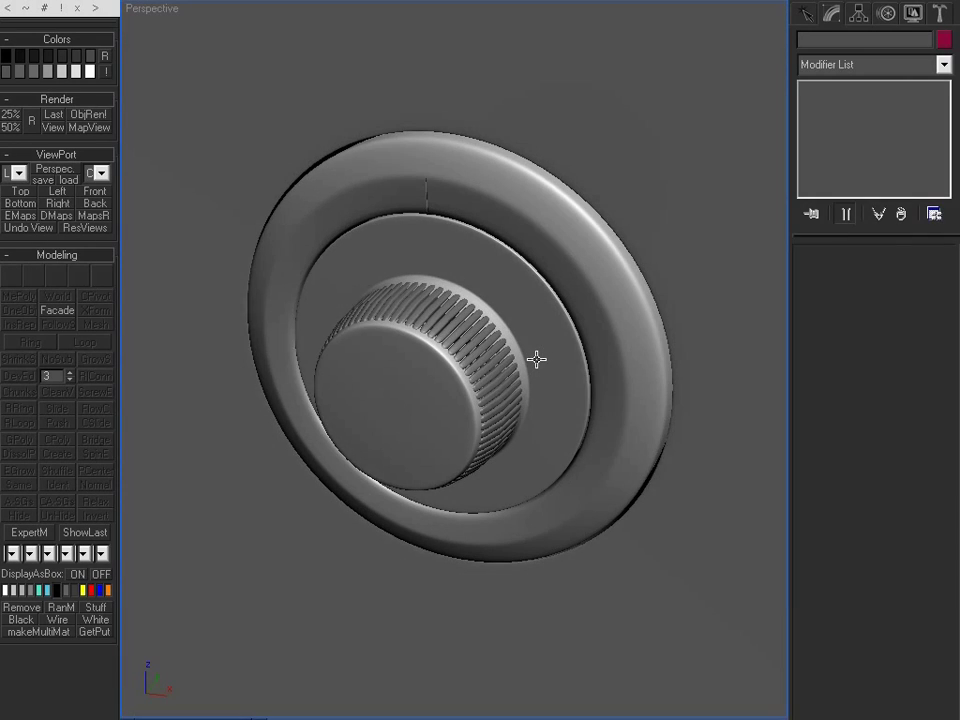
{"action": "mouse_move", "coordinate": [536, 359]}
{"action": "middle_mouse_down"}
{"action": "mouse_move", "coordinate": [514, 360]}
{"action": "mouse_move", "coordinate": [524, 353]}
{"action": "middle_mouse_up"}
{"action": "key", "text": "shift+f"}
{"action": "key", "text": "ctrl+c"}
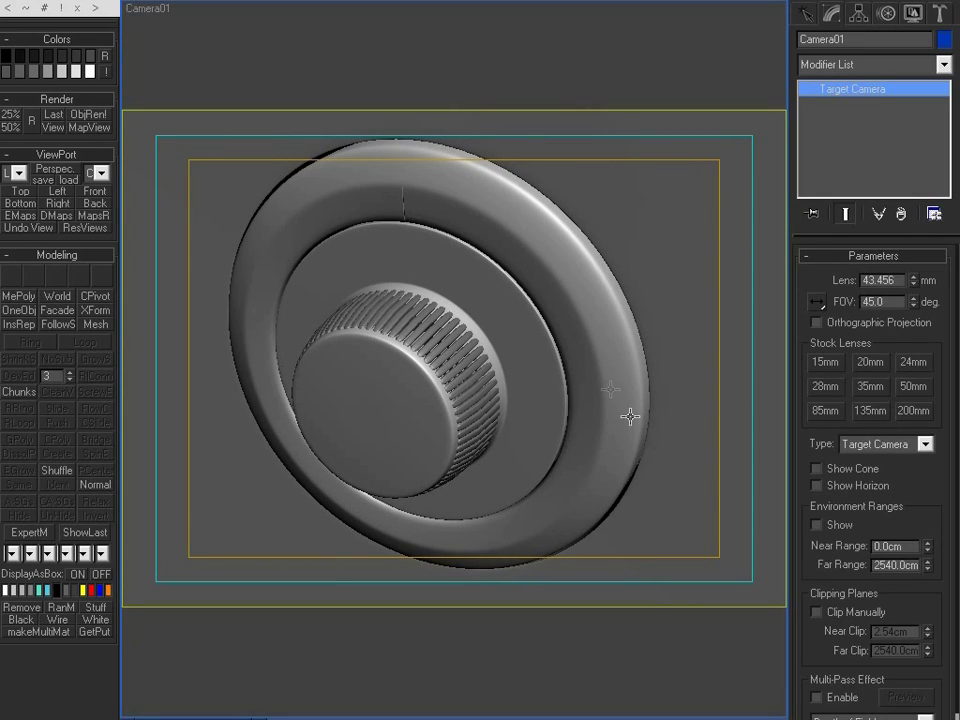
{"action": "left_click", "coordinate": [630, 418]}
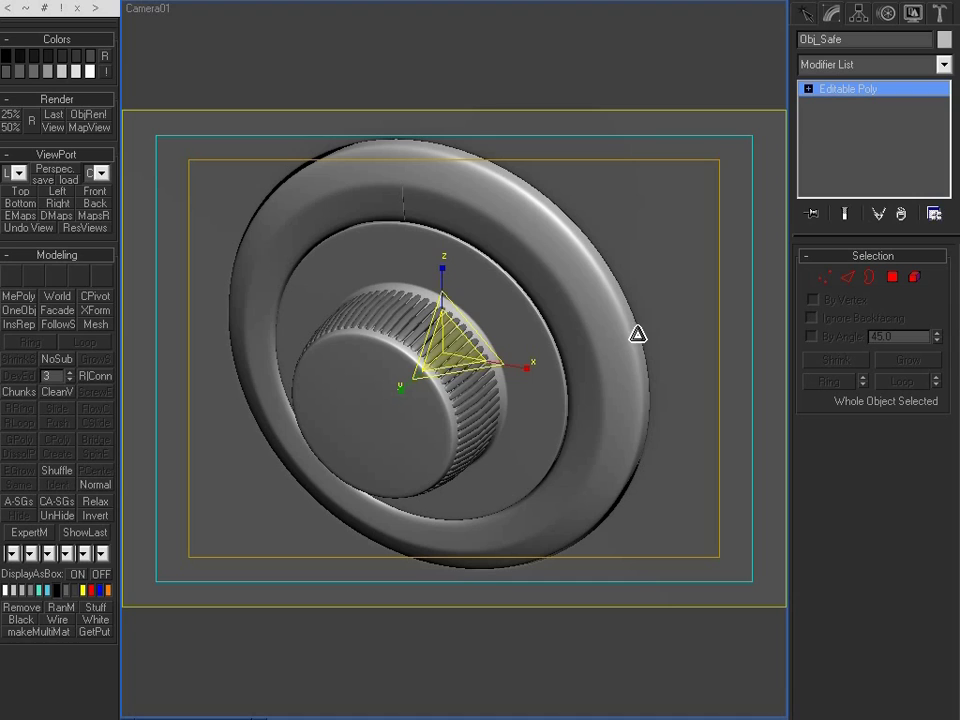
{"action": "middle_click_drag", "start_coordinate": [611, 343], "coordinate": [582, 352]}
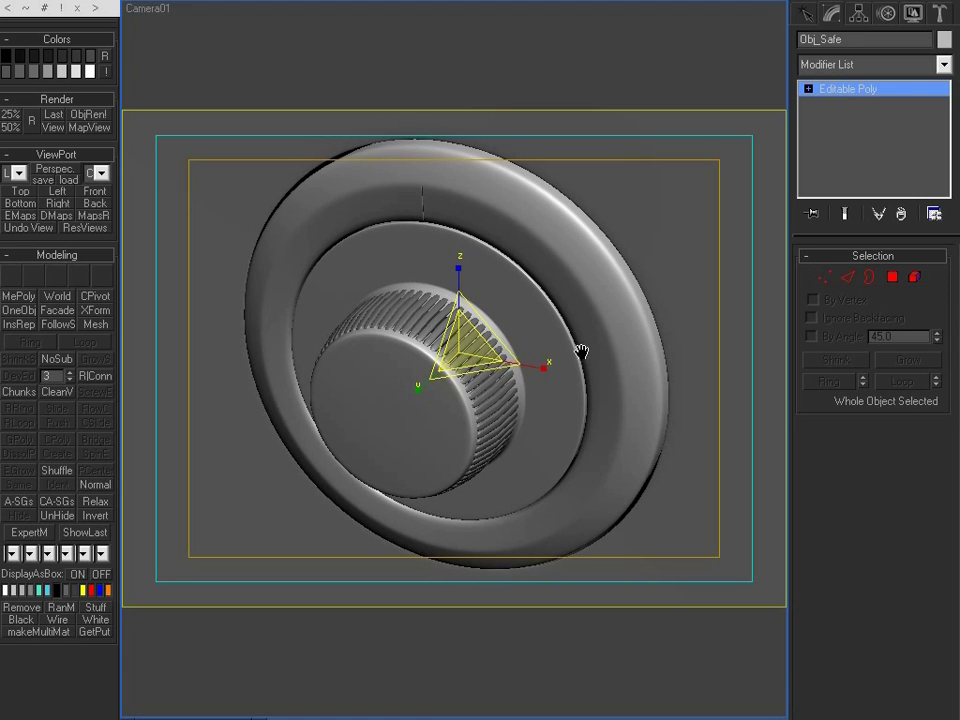
Set the V-Ray image sampler type to Adaptive subdivision and switch off the antialiasing filter.
{"action": "key", "text": "F10"}
{"action": "left_click_drag", "start_coordinate": [133, 100], "coordinate": [586, 77]}
{"action": "left_click", "coordinate": [471, 104]}
{"action": "left_click", "coordinate": [586, 242]}
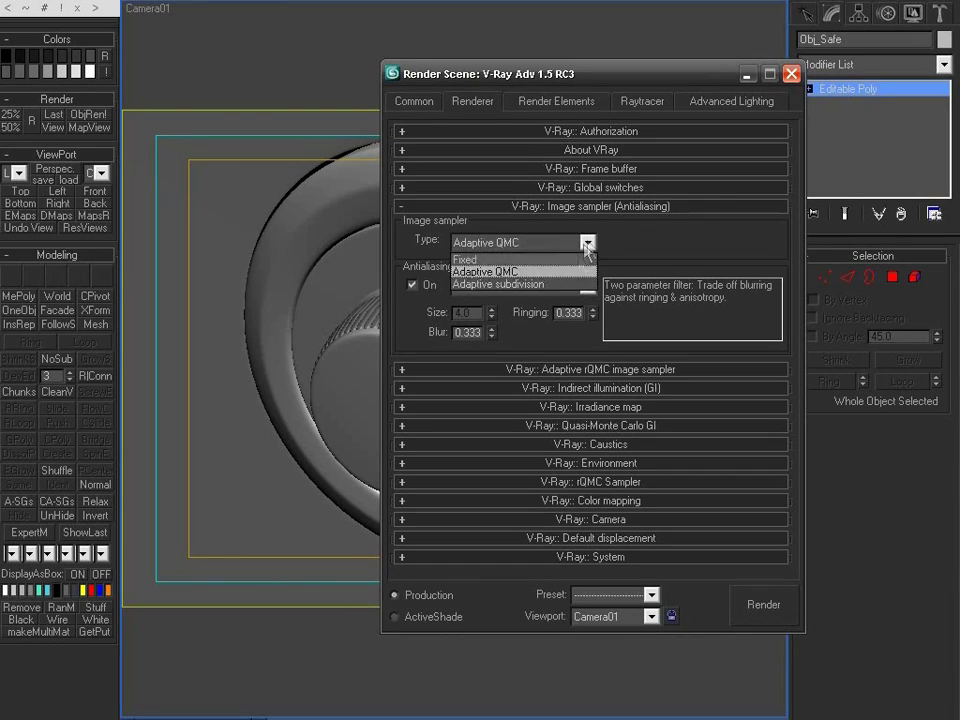
{"action": "left_click", "coordinate": [565, 286]}
{"action": "left_click", "coordinate": [412, 286]}
{"action": "left_click", "coordinate": [581, 207]}
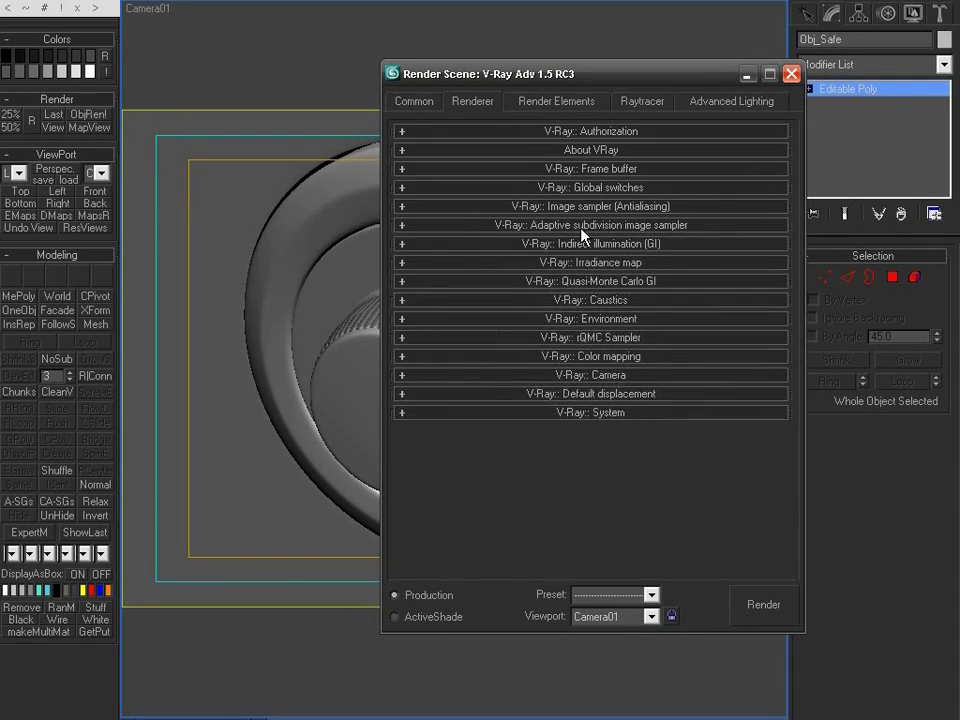
Set the minimum rate of the adaptive subdivision image sampler to 0.
{"action": "left_click", "coordinate": [523, 225]}
{"action": "left_click", "coordinate": [517, 245]}
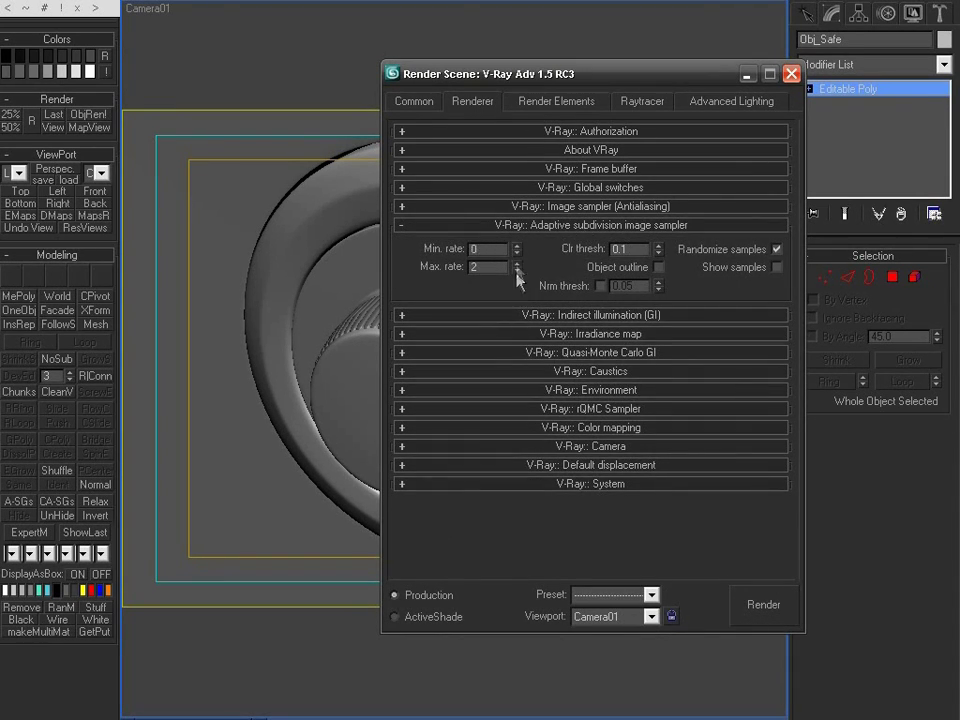
{"action": "left_click", "coordinate": [624, 226]}
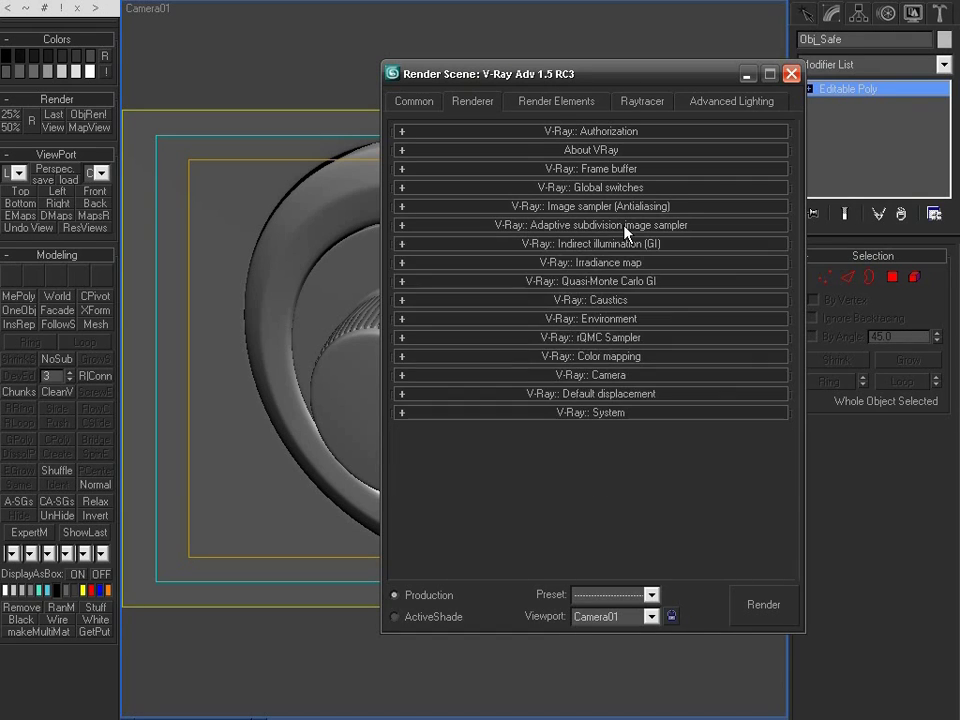
Set the secondary bounces GI engine to Light cache and its multiplier to about 0.94.
{"action": "left_click", "coordinate": [615, 243]}
{"action": "left_click", "coordinate": [620, 407]}
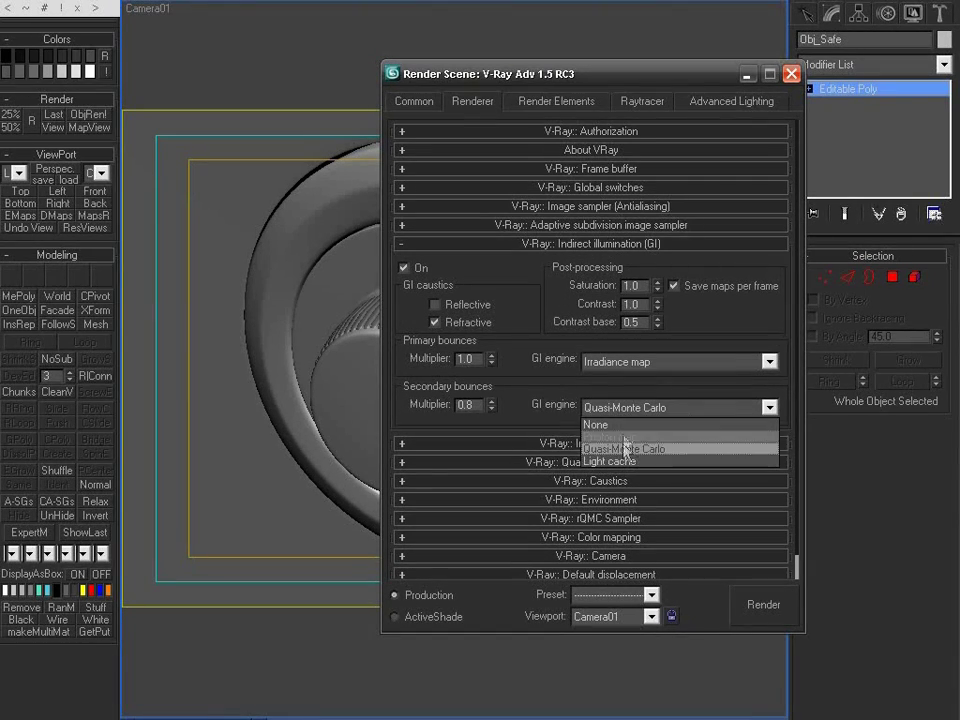
{"action": "left_click", "coordinate": [625, 460]}
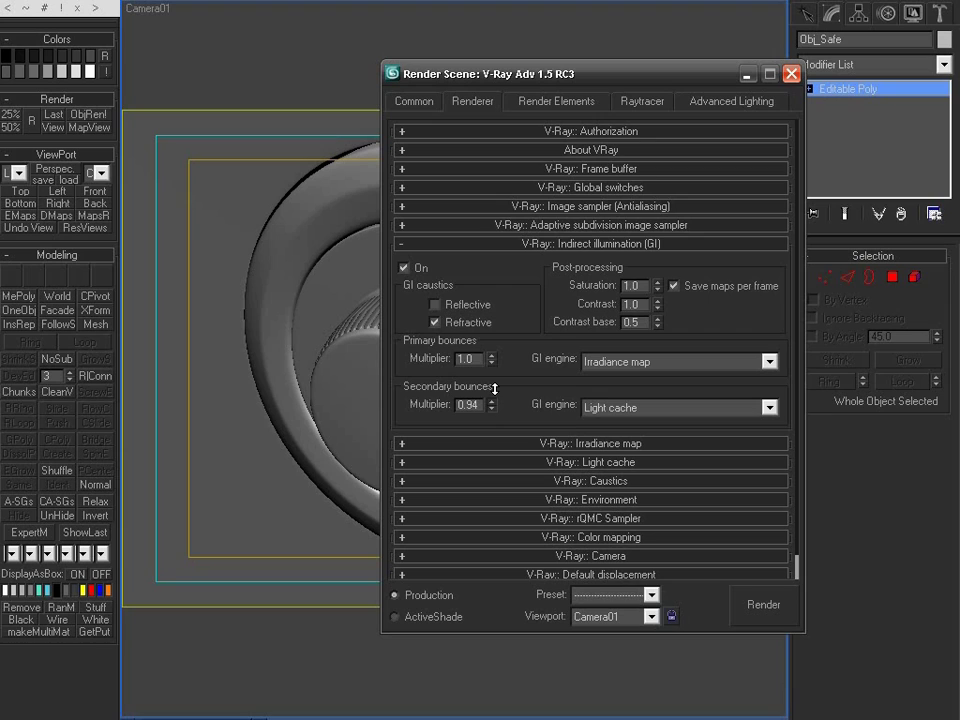
{"action": "left_click", "coordinate": [645, 244]}
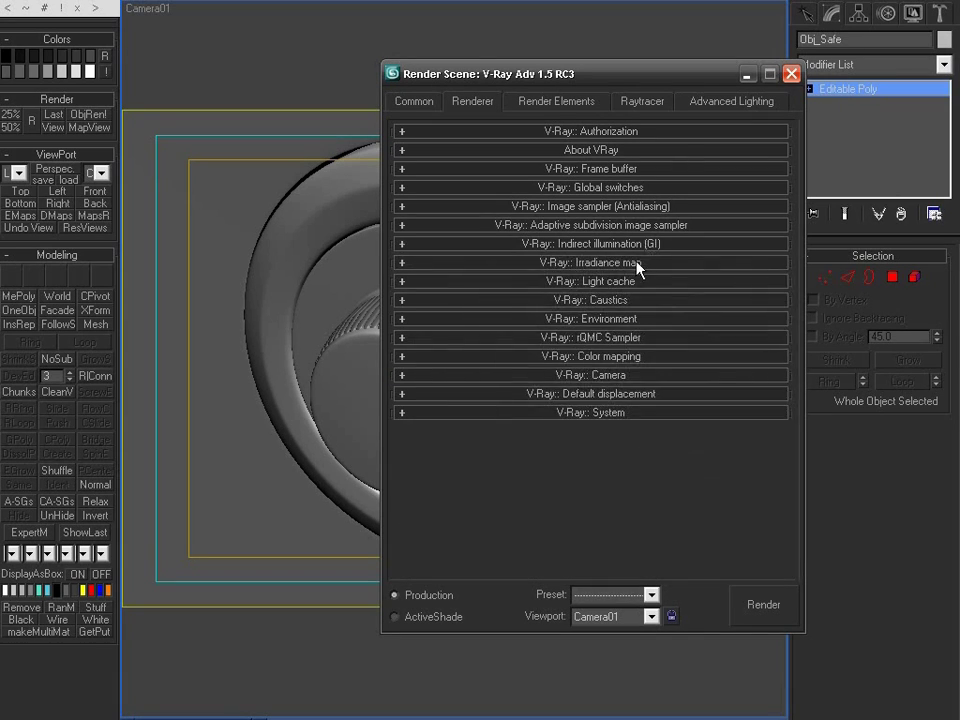
Set the irradiance map preset to Medium with 25 HSph. subdivs and 25 interpolation samples, and show the calculation phase.
{"action": "left_click", "coordinate": [640, 261]}
{"action": "left_click", "coordinate": [650, 163]}
{"action": "left_click", "coordinate": [630, 217]}
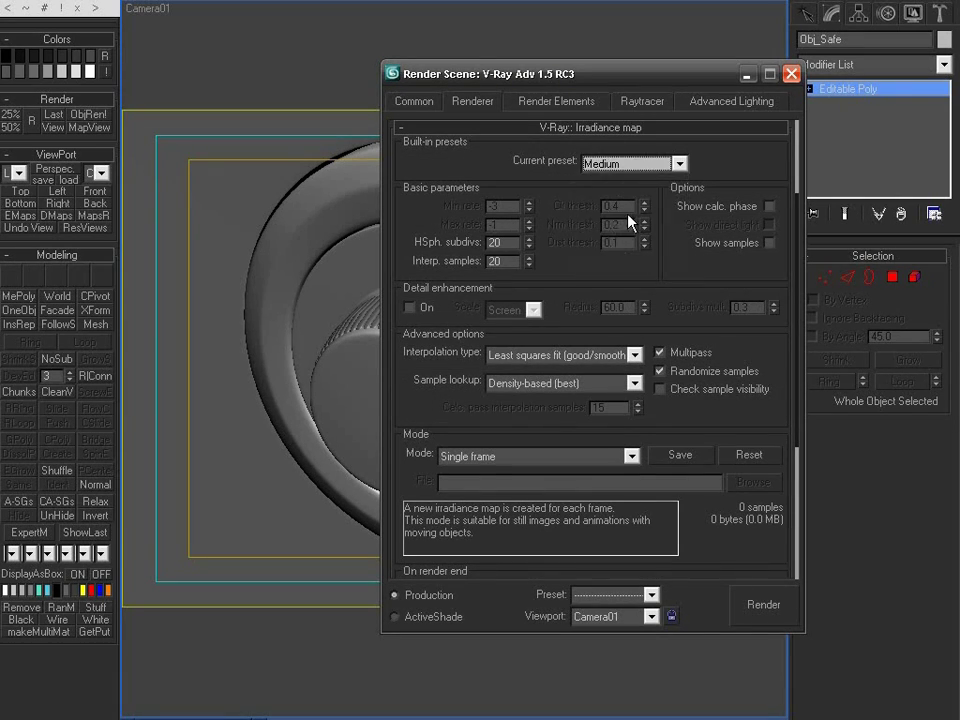
{"action": "left_click", "coordinate": [496, 243]}
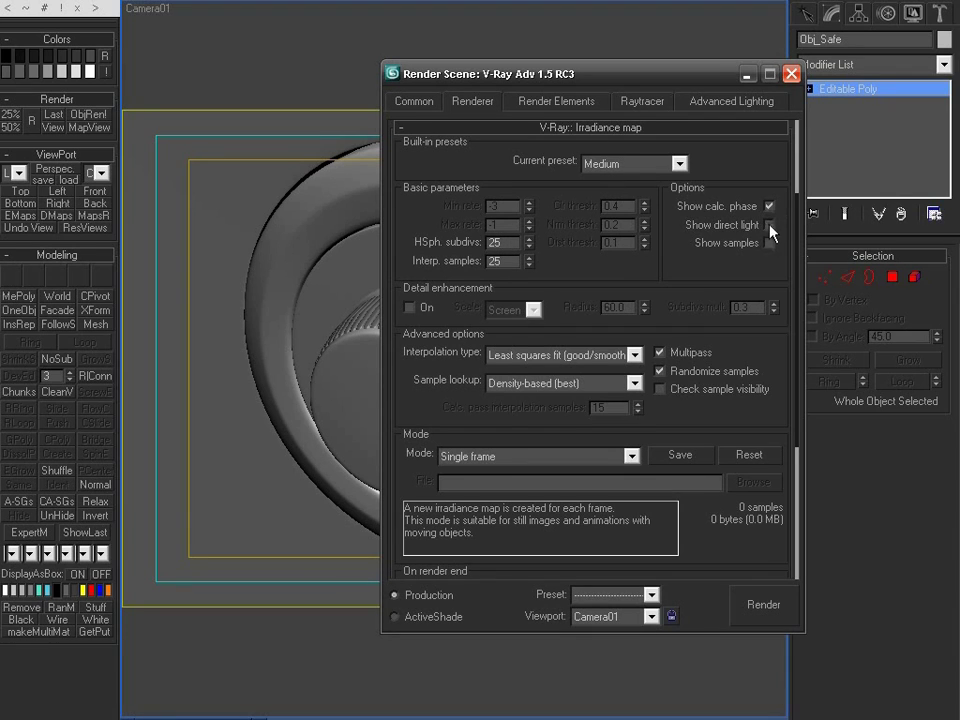
{"action": "left_click", "coordinate": [769, 225]}
{"action": "left_click", "coordinate": [769, 243]}
{"action": "left_click", "coordinate": [600, 127]}
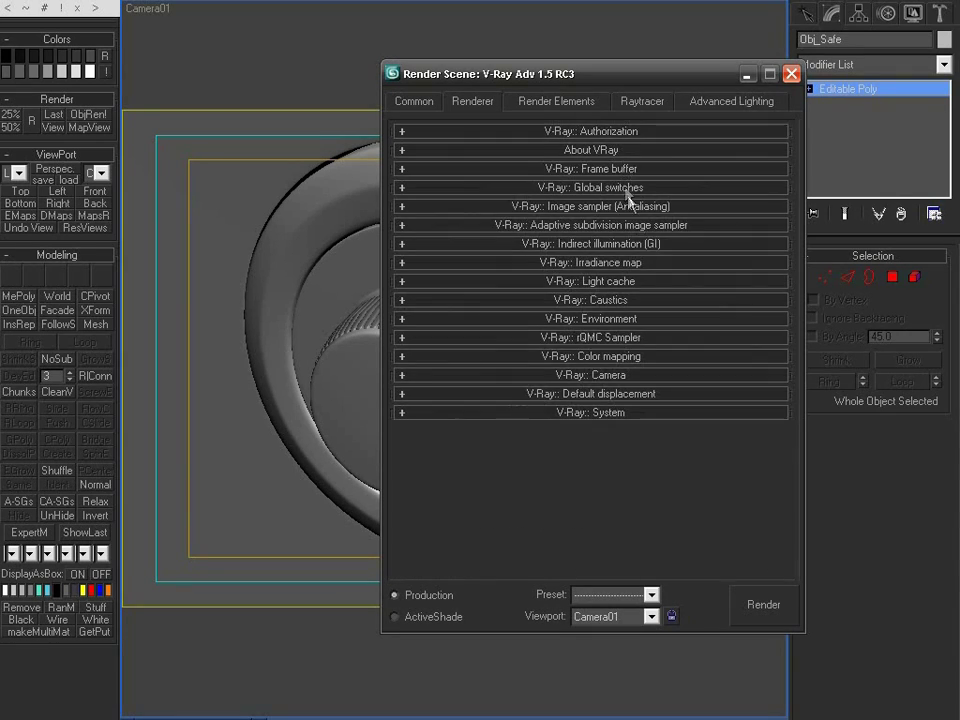
{"action": "left_click", "coordinate": [638, 262]}
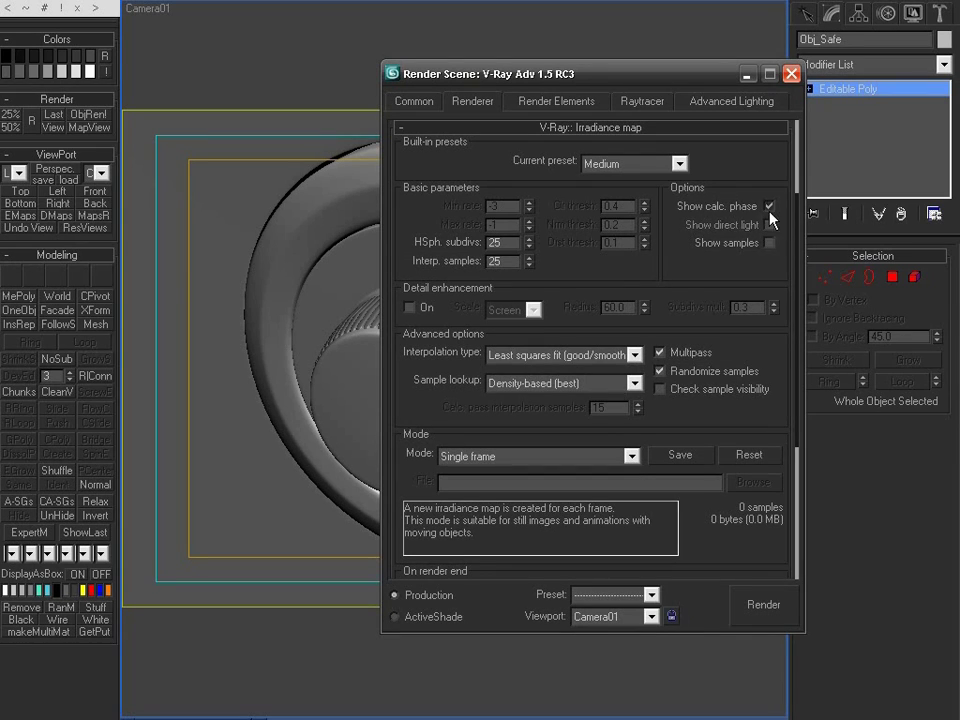
{"action": "left_click", "coordinate": [636, 129]}
Set the light cache sample size to 0.01 with its calculation phase shown, and render the Camera01 view.
{"action": "left_click", "coordinate": [644, 282]}
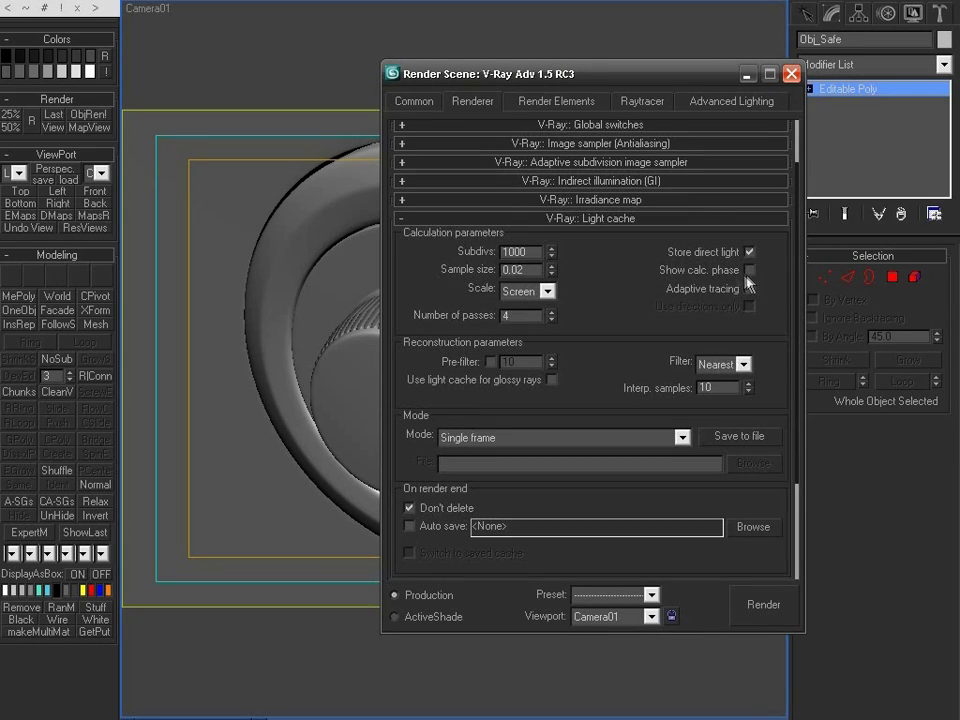
{"action": "left_click", "coordinate": [750, 271]}
{"action": "middle_click", "coordinate": [344, 287]}
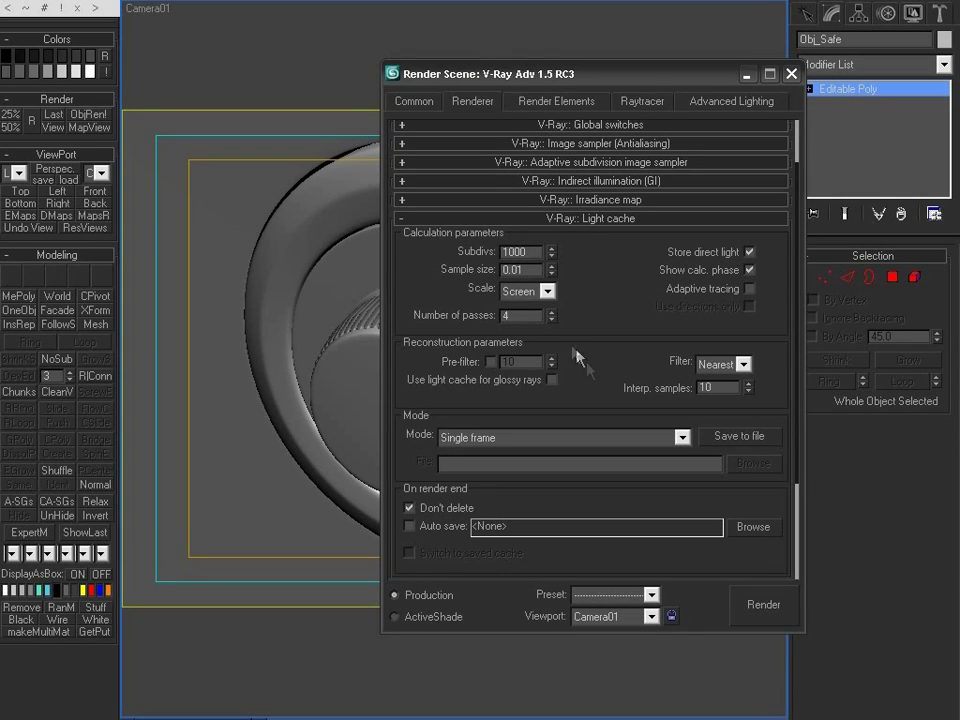
{"action": "left_click", "coordinate": [755, 611]}
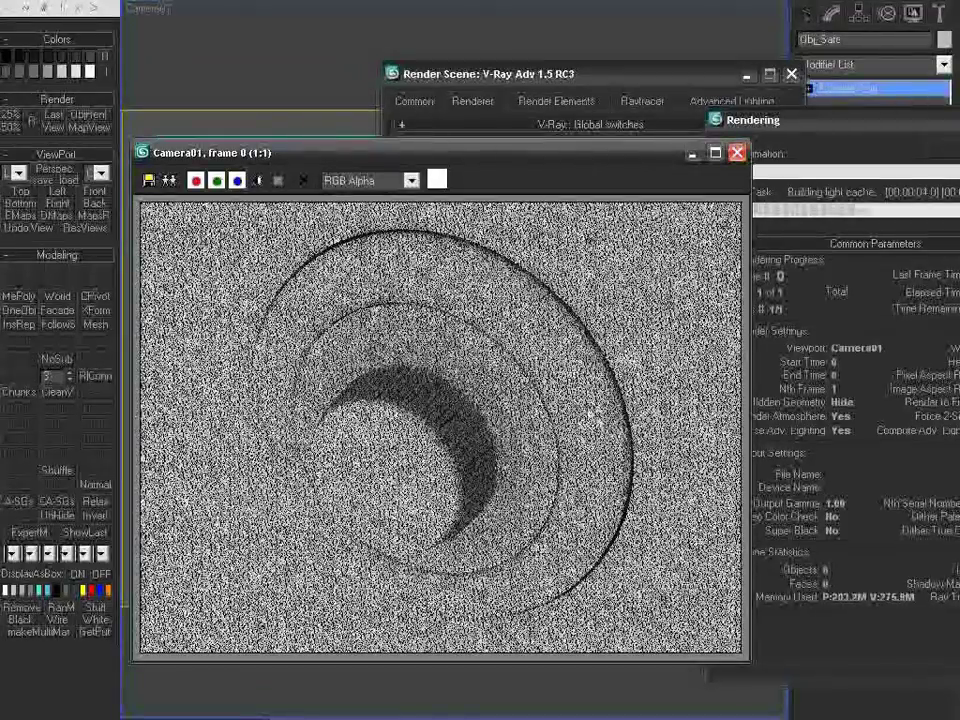
{"action": "left_click_drag", "start_coordinate": [543, 75], "coordinate": [566, 89]}
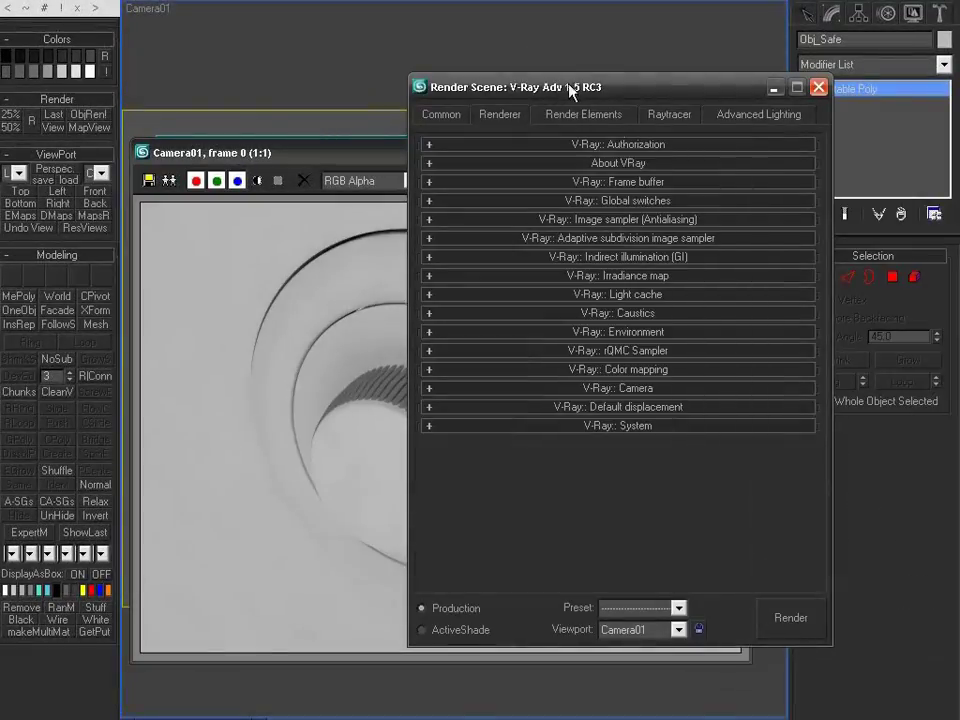
Examine the rendered dial against the V-Ray environment settings and toggle the reflection/refraction environment override.
{"action": "left_click", "coordinate": [663, 342]}
{"action": "left_click", "coordinate": [377, 158]}
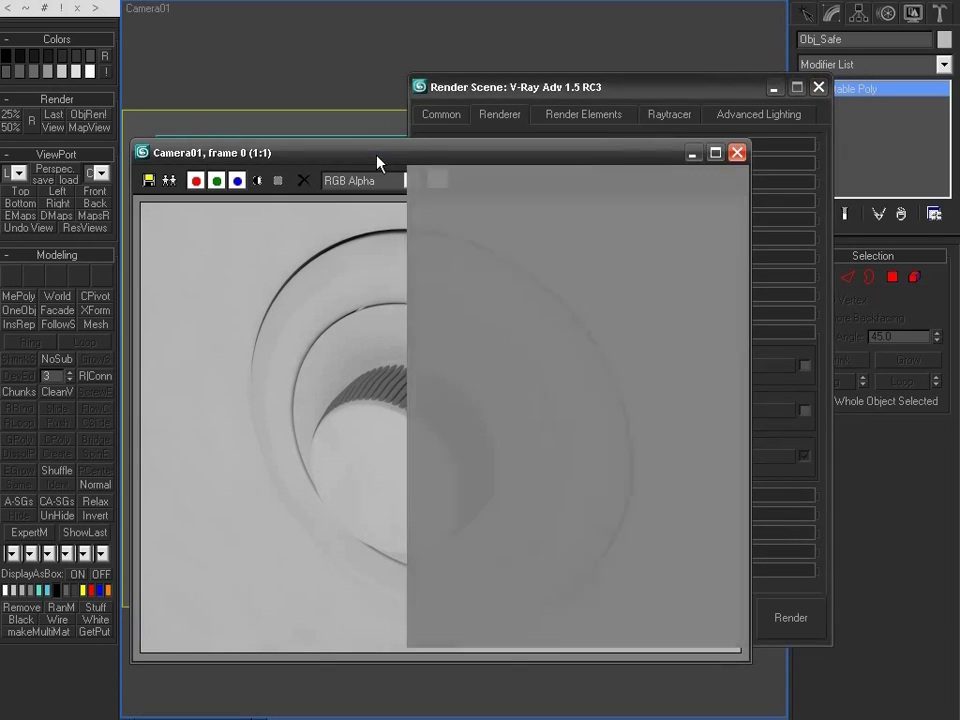
{"action": "mouse_move", "coordinate": [401, 157]}
{"action": "left_mouse_down"}
{"action": "mouse_move", "coordinate": [405, 145]}
{"action": "mouse_move", "coordinate": [394, 152]}
{"action": "left_mouse_up"}
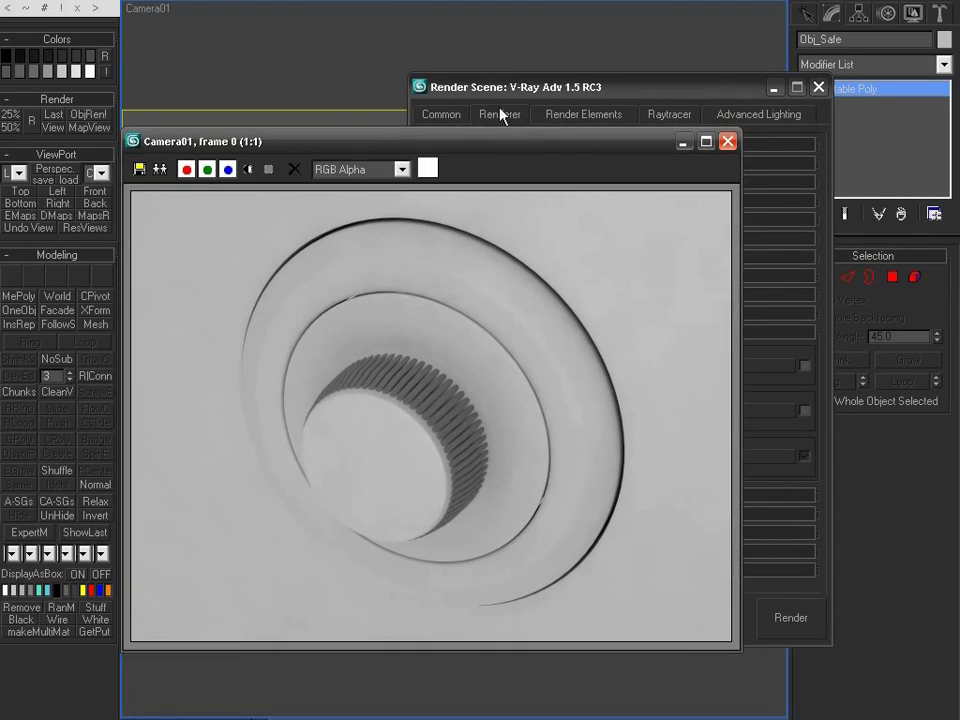
{"action": "left_click", "coordinate": [516, 87]}
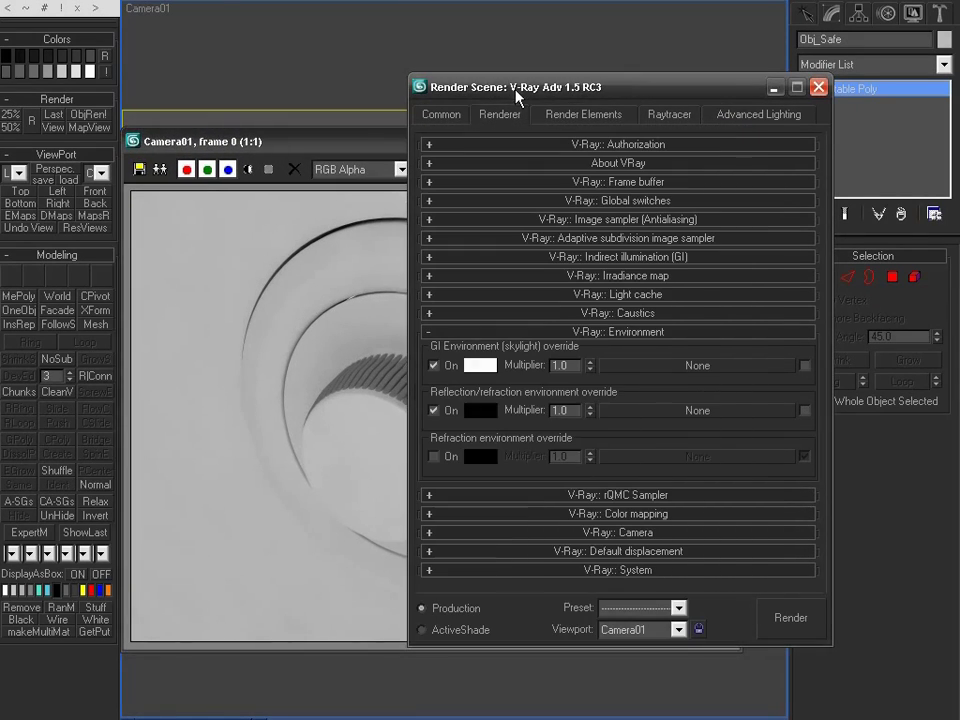
{"action": "left_click", "coordinate": [434, 410]}
{"action": "left_click", "coordinate": [501, 141]}
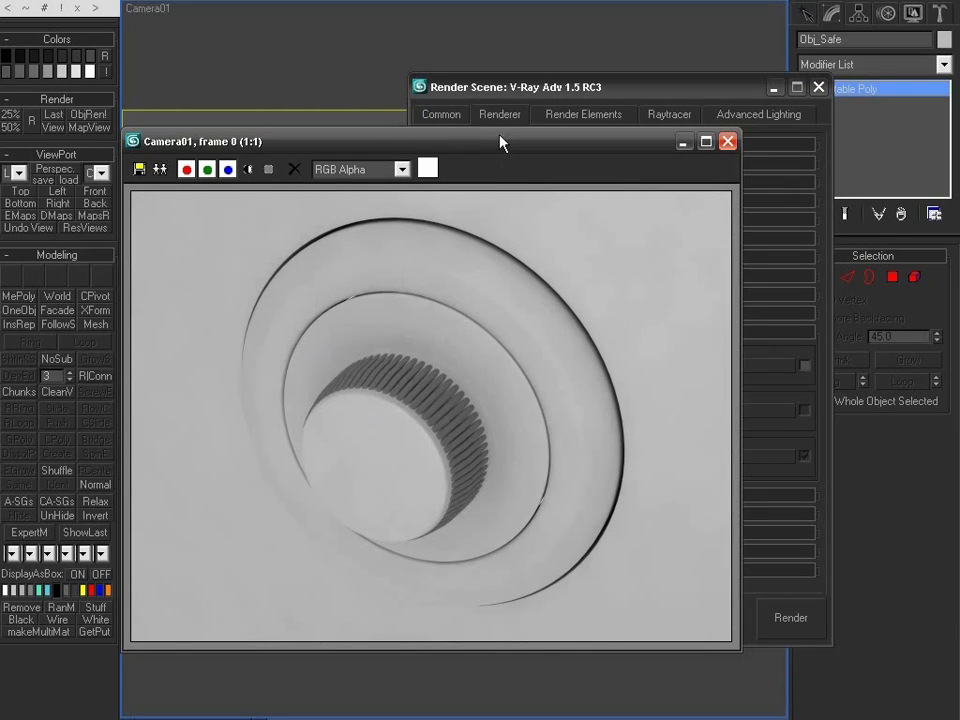
{"action": "left_click_drag", "start_coordinate": [501, 141], "coordinate": [511, 144]}
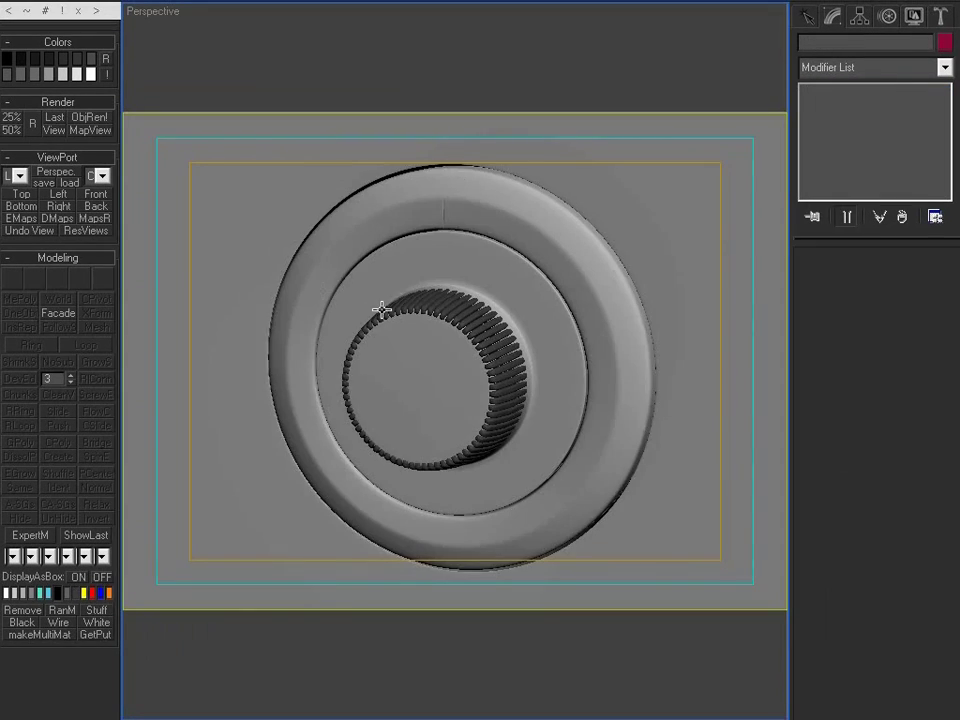
Change the first material, Standard_1, to a VRayMtl and rename it Metal.
{"action": "key", "text": "m"}
{"action": "middle_click_drag", "start_coordinate": [388, 310], "coordinate": [471, 279]}
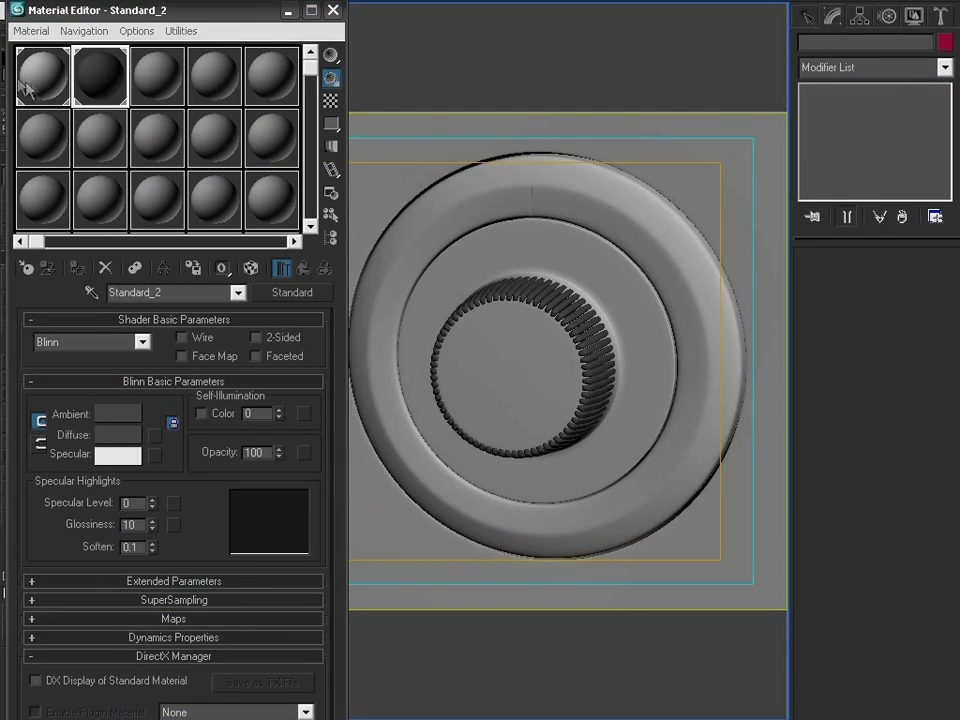
{"action": "left_click", "coordinate": [28, 84]}
{"action": "left_click", "coordinate": [280, 290]}
{"action": "double_click", "coordinate": [214, 365]}
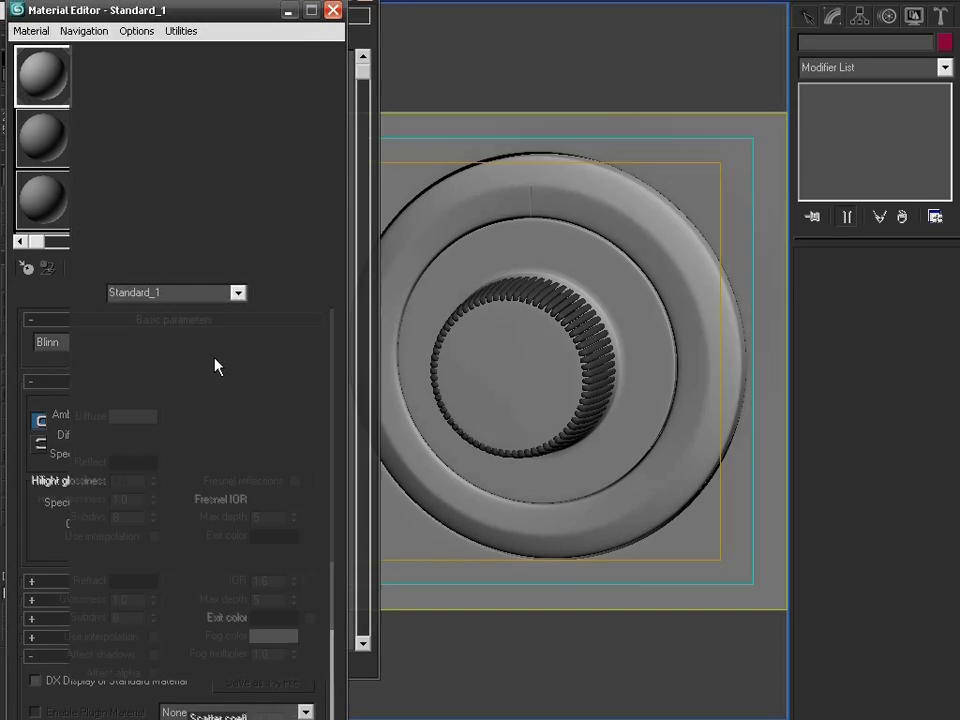
{"action": "double_click", "coordinate": [168, 292]}
{"action": "type", "text": "Metal"}
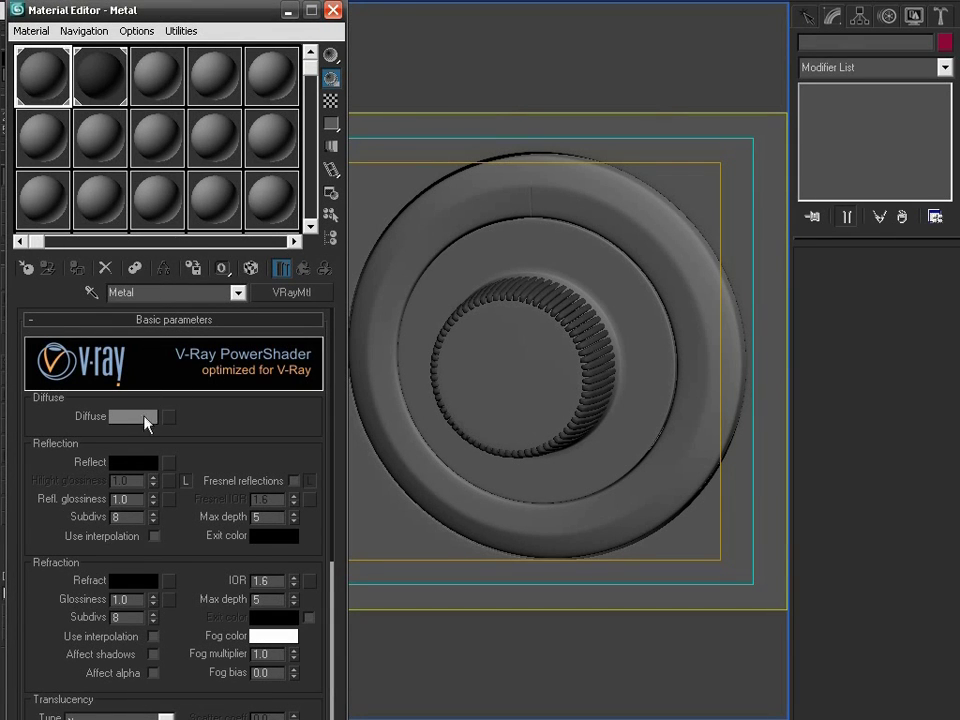
Set the Metal material's diffuse colour to near black and its reflection colour to a near-white value of 247.
{"action": "left_click", "coordinate": [144, 417]}
{"action": "left_click_drag", "start_coordinate": [175, 96], "coordinate": [175, 49]}
{"action": "left_click", "coordinate": [52, 185]}
{"action": "left_click", "coordinate": [155, 414]}
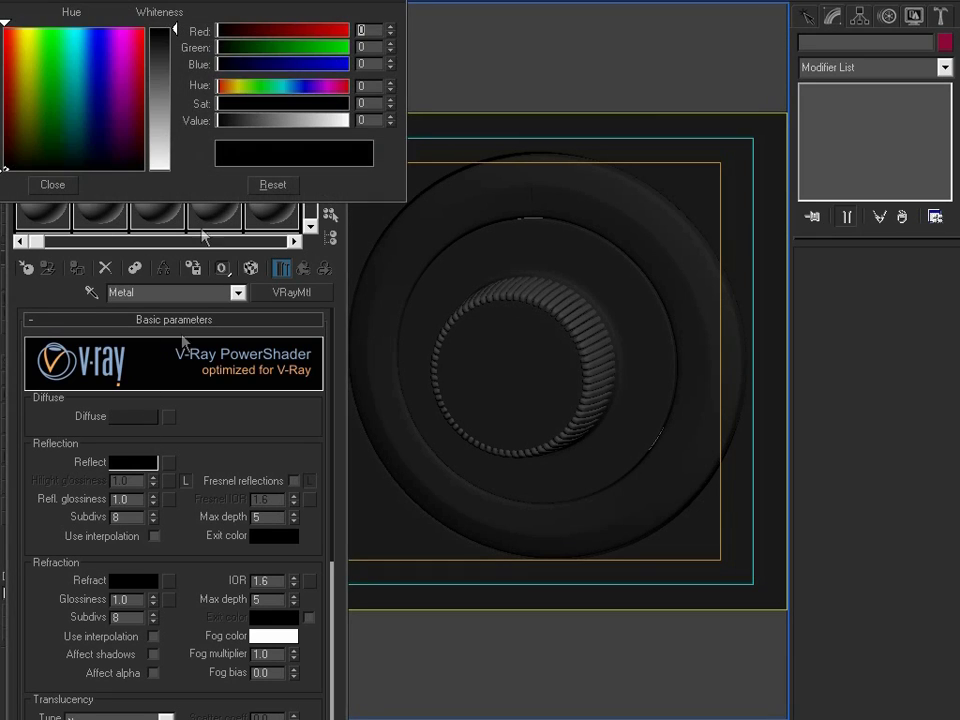
{"action": "left_click_drag", "start_coordinate": [166, 100], "coordinate": [172, 165]}
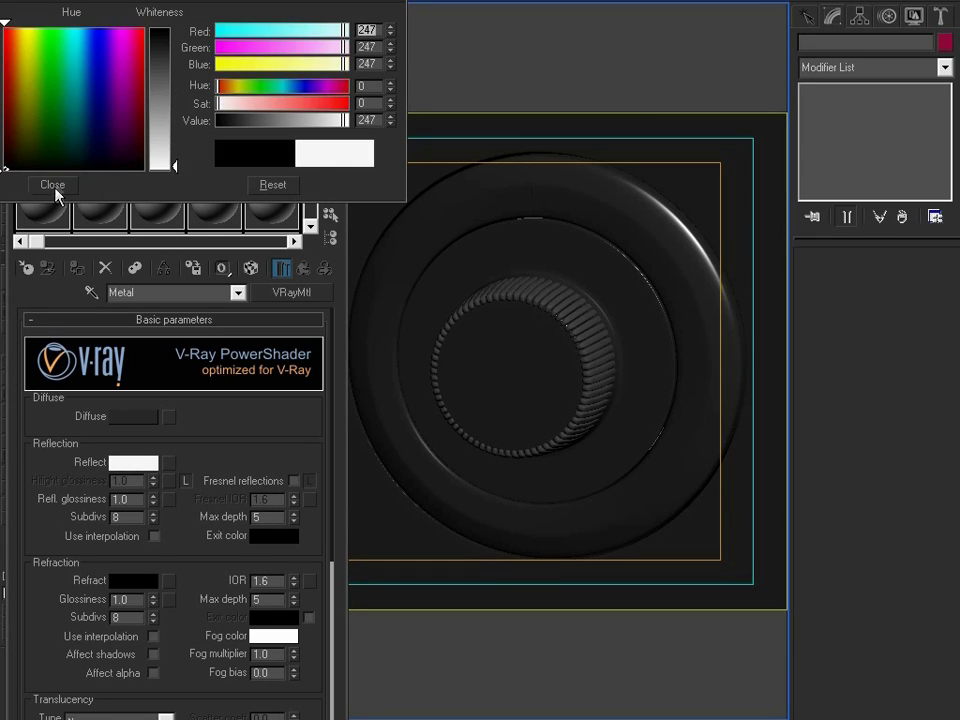
{"action": "left_click", "coordinate": [55, 186]}
Enable Fresnel reflections on Metal and unlock its highlight glossiness, setting it to 0.87 and reflection glossiness to 0.9.
{"action": "left_click", "coordinate": [294, 481]}
{"action": "left_click", "coordinate": [185, 481]}
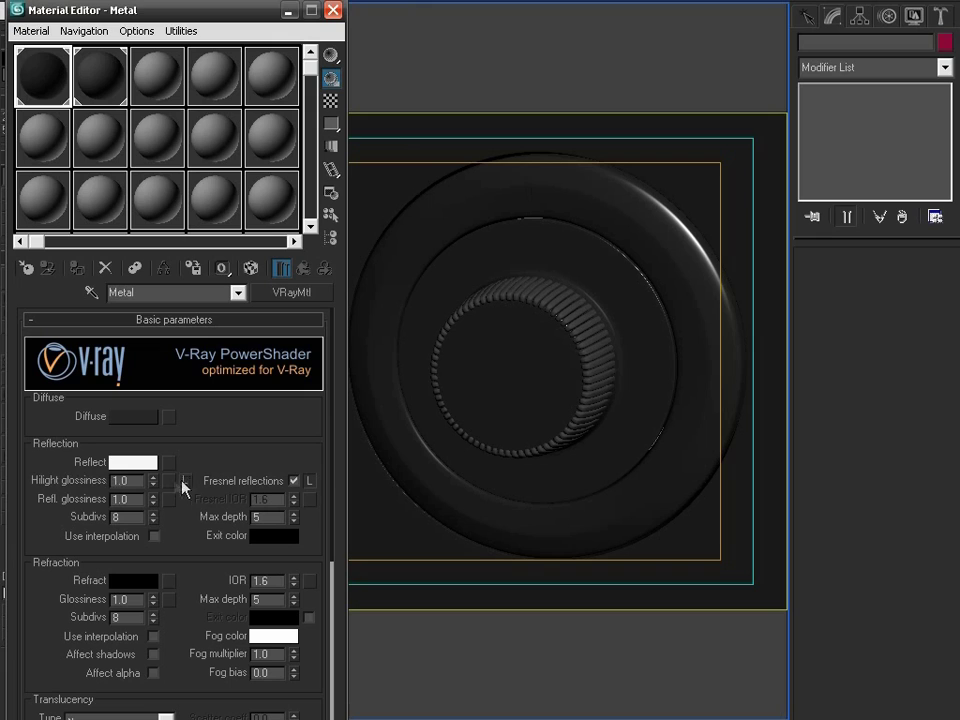
{"action": "left_click_drag", "start_coordinate": [152, 481], "coordinate": [155, 510]}
{"action": "middle_click_drag", "start_coordinate": [439, 311], "coordinate": [433, 308]}
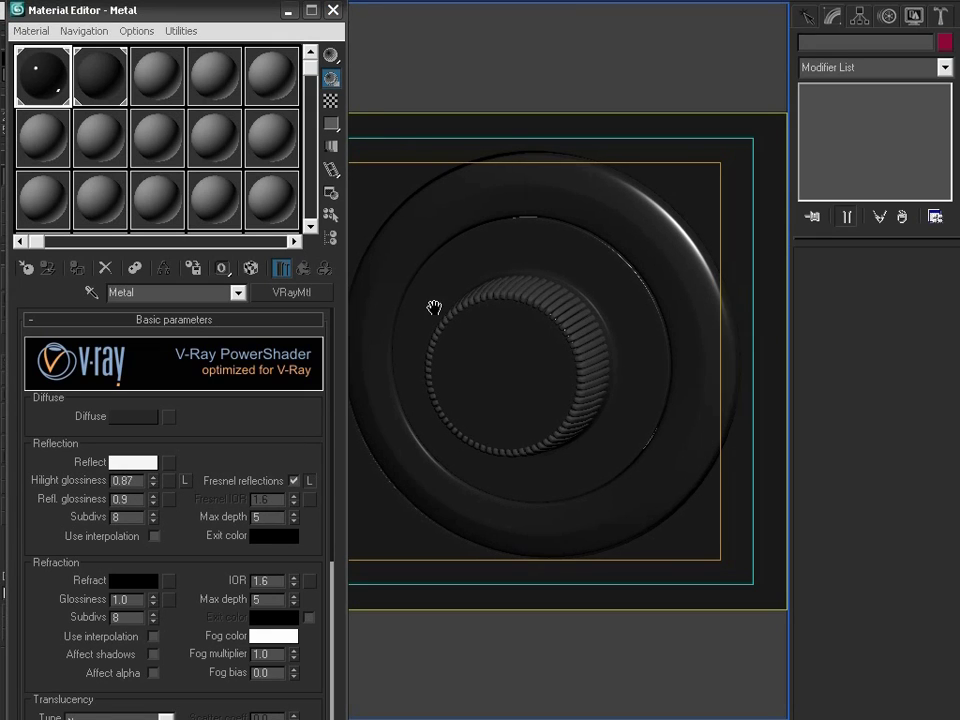
Change the second material, Standard_2, to a VRayMtl and darken its diffuse colour.
{"action": "left_click", "coordinate": [105, 92]}
{"action": "left_click", "coordinate": [285, 292]}
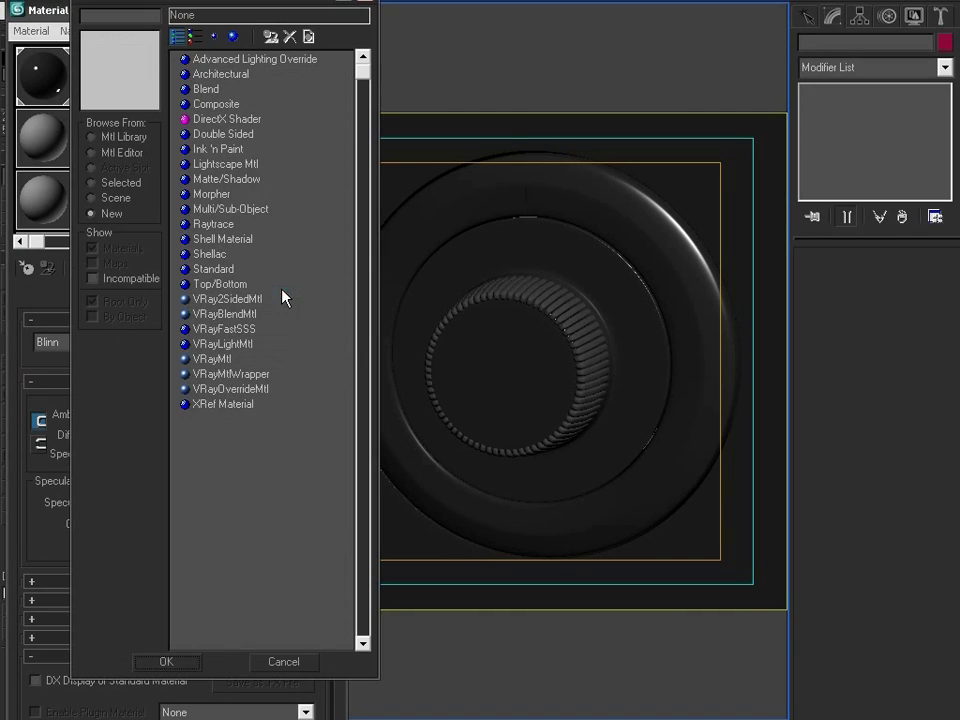
{"action": "double_click", "coordinate": [215, 359]}
{"action": "left_click", "coordinate": [133, 415]}
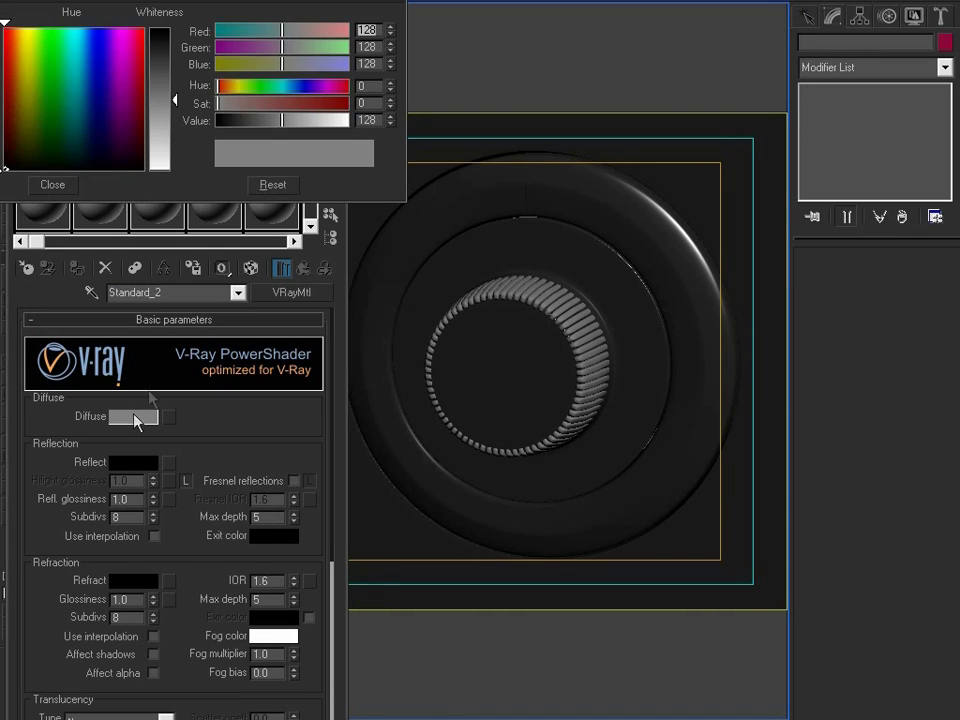
{"action": "left_click_drag", "start_coordinate": [174, 98], "coordinate": [176, 50]}
{"action": "left_click", "coordinate": [54, 184]}
Assign a Falloff map to Standard_2's diffuse channel and darken the map's white side colour to grey.
{"action": "left_click", "coordinate": [168, 418]}
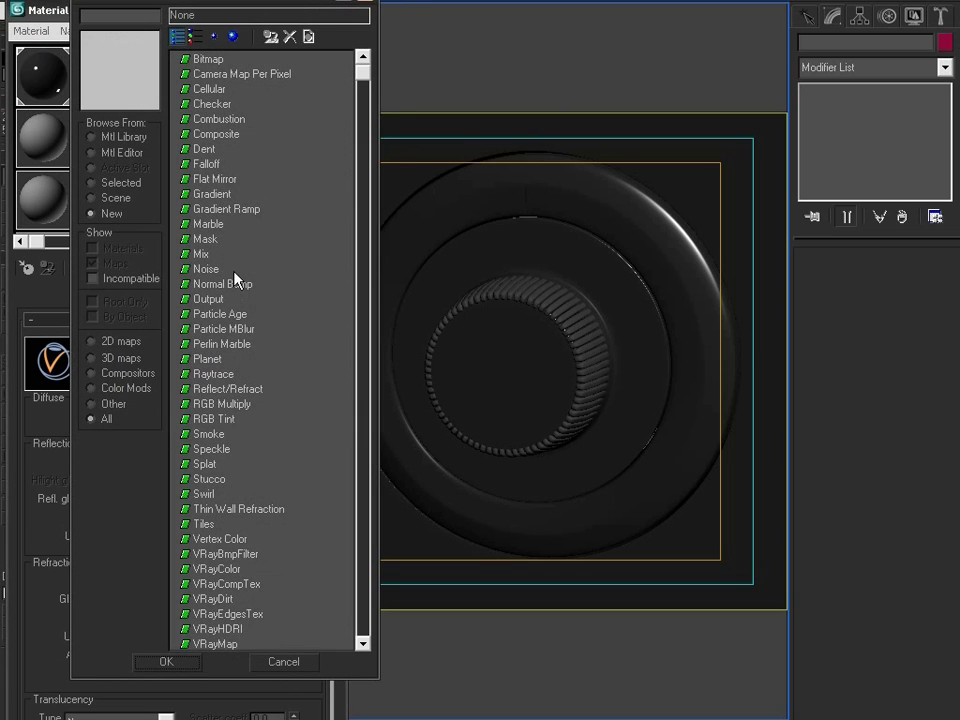
{"action": "double_click", "coordinate": [200, 162]}
{"action": "left_click", "coordinate": [50, 384]}
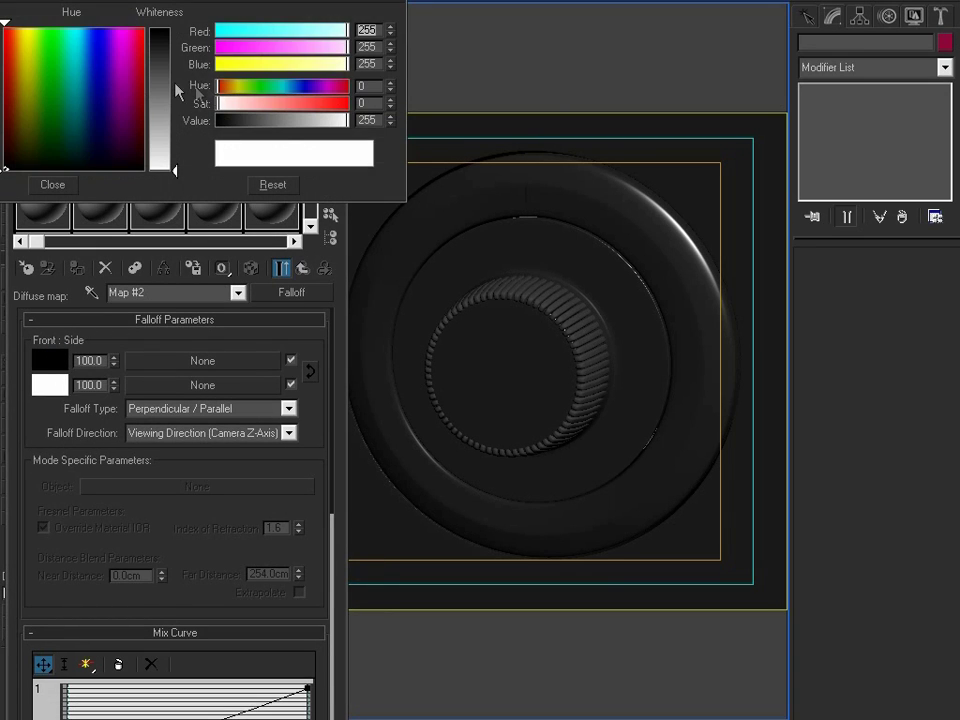
{"action": "left_click_drag", "start_coordinate": [178, 90], "coordinate": [176, 125]}
{"action": "left_click", "coordinate": [45, 186]}
{"action": "left_click", "coordinate": [303, 270]}
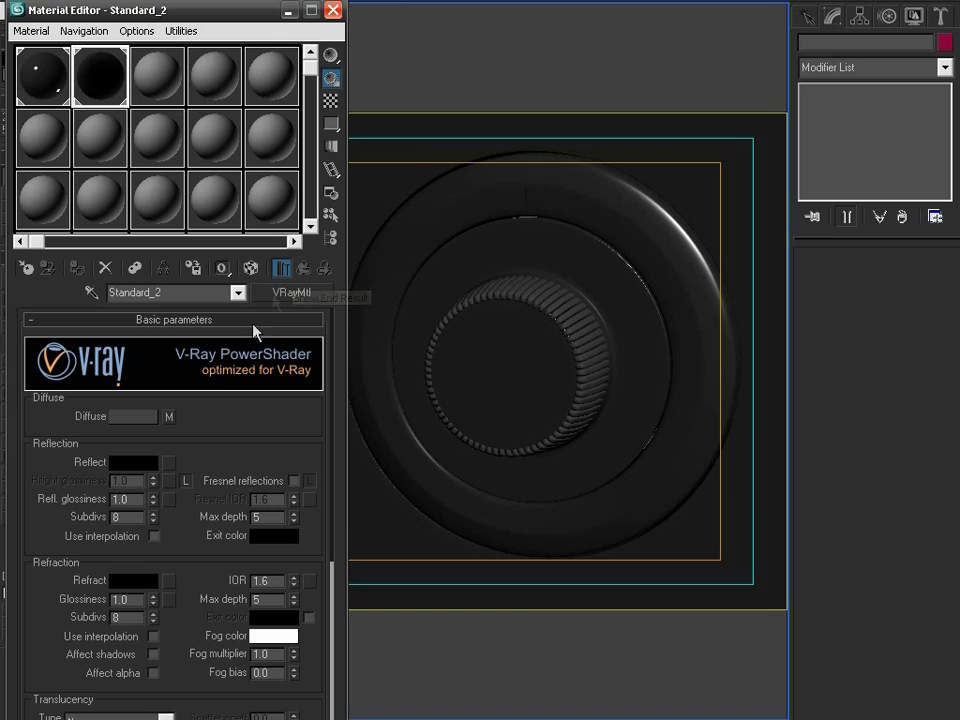
Set Standard_2's reflection colour to a mid grey of about 129 and close the Material Editor.
{"action": "left_click", "coordinate": [145, 463]}
{"action": "left_click_drag", "start_coordinate": [175, 171], "coordinate": [176, 101]}
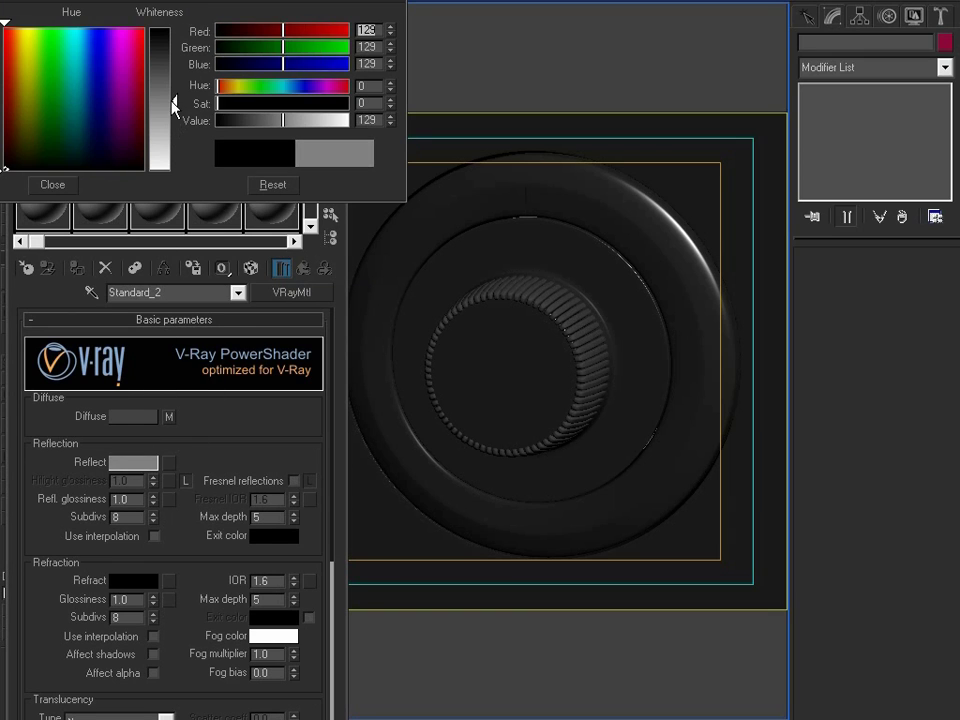
{"action": "left_click", "coordinate": [47, 187]}
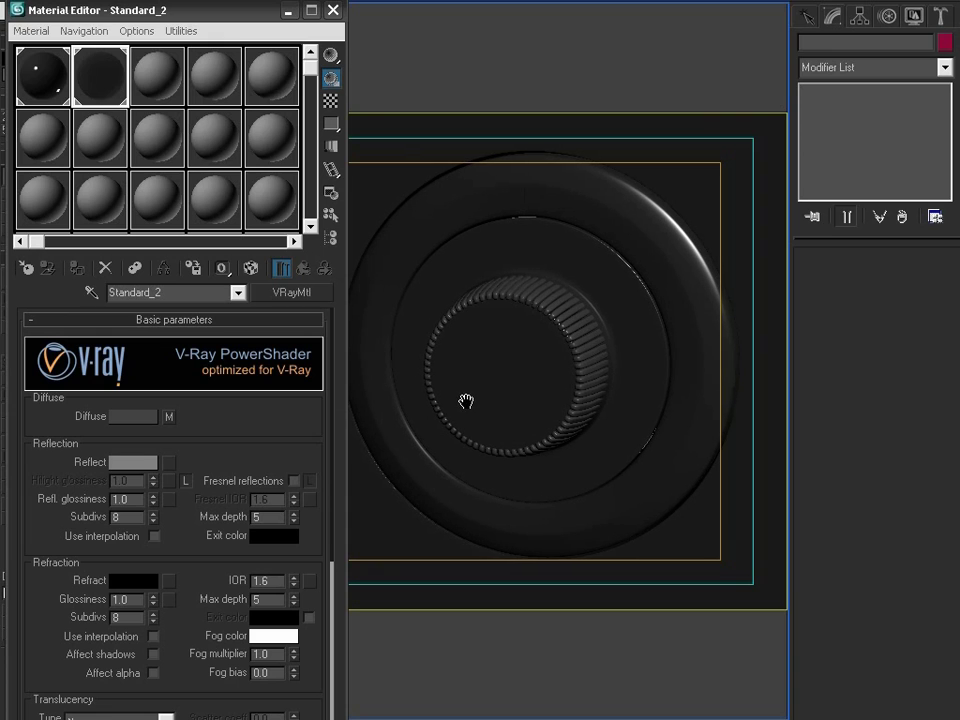
{"action": "left_click", "coordinate": [333, 10]}
Draw a rectangular VRayLight plane over the dial in the Front view.
{"action": "scroll", "coordinate": [541, 367], "scroll_direction": "down", "scroll_amount": 5}
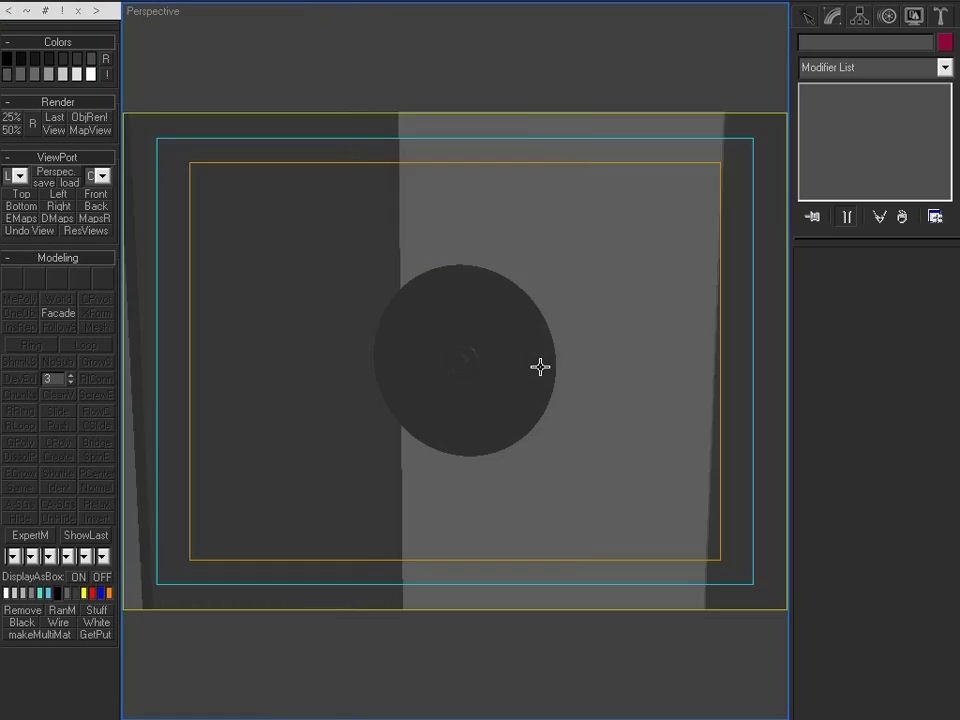
{"action": "middle_click_drag", "start_coordinate": [540, 367], "coordinate": [498, 416], "text": "alt"}
{"action": "left_click", "coordinate": [807, 18]}
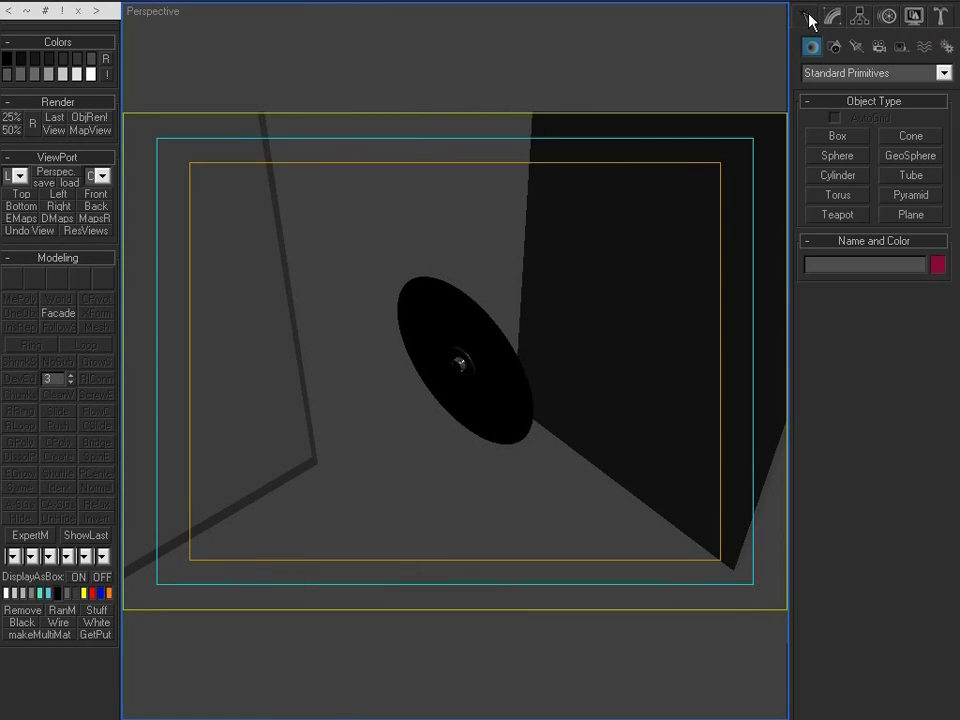
{"action": "left_click", "coordinate": [856, 47]}
{"action": "left_click", "coordinate": [857, 73]}
{"action": "left_click", "coordinate": [855, 111]}
{"action": "left_click", "coordinate": [838, 136]}
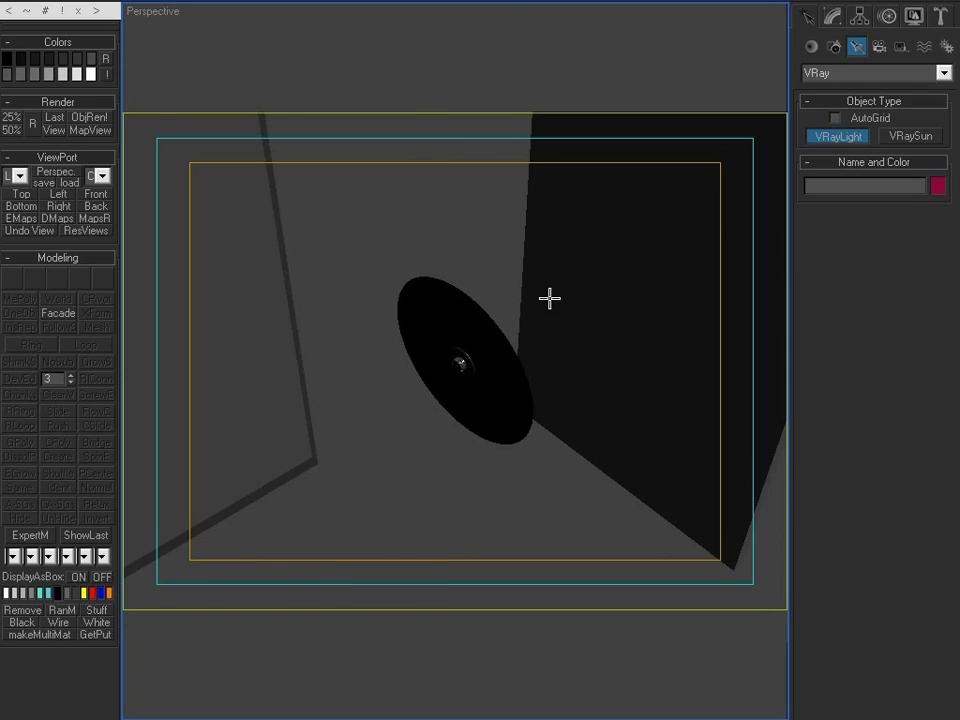
{"action": "key", "text": "alt+w"}
{"action": "left_click", "coordinate": [330, 497]}
{"action": "left_click_drag", "start_coordinate": [218, 513], "coordinate": [291, 568]}
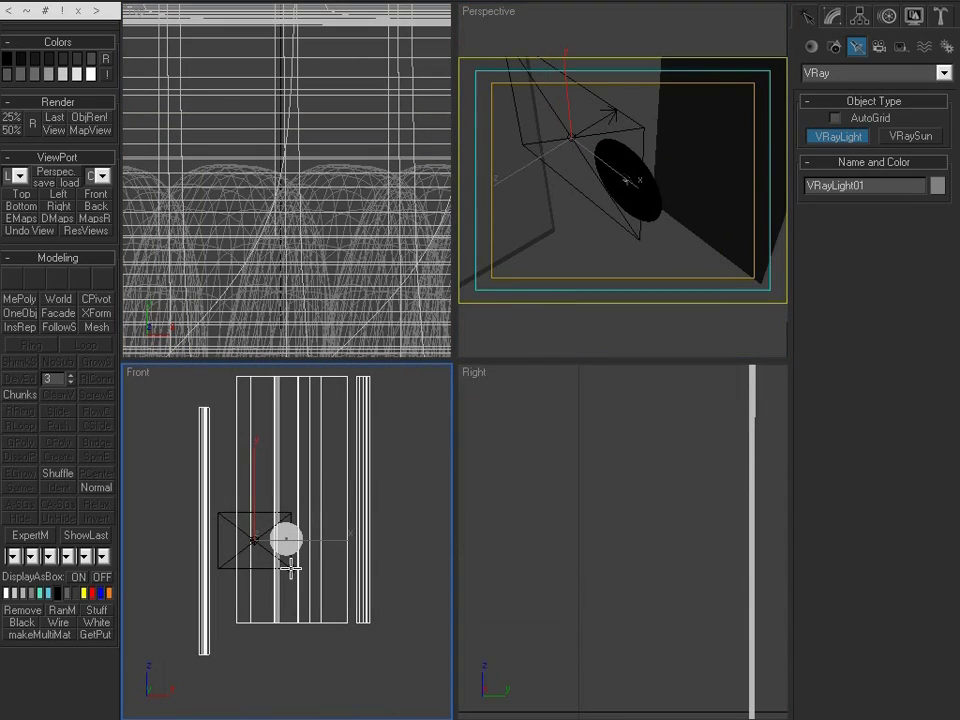
Move the VRayLight out in front of the dial in the Top view and scale it down.
{"action": "scroll", "coordinate": [290, 175], "scroll_direction": "down", "scroll_amount": 10}
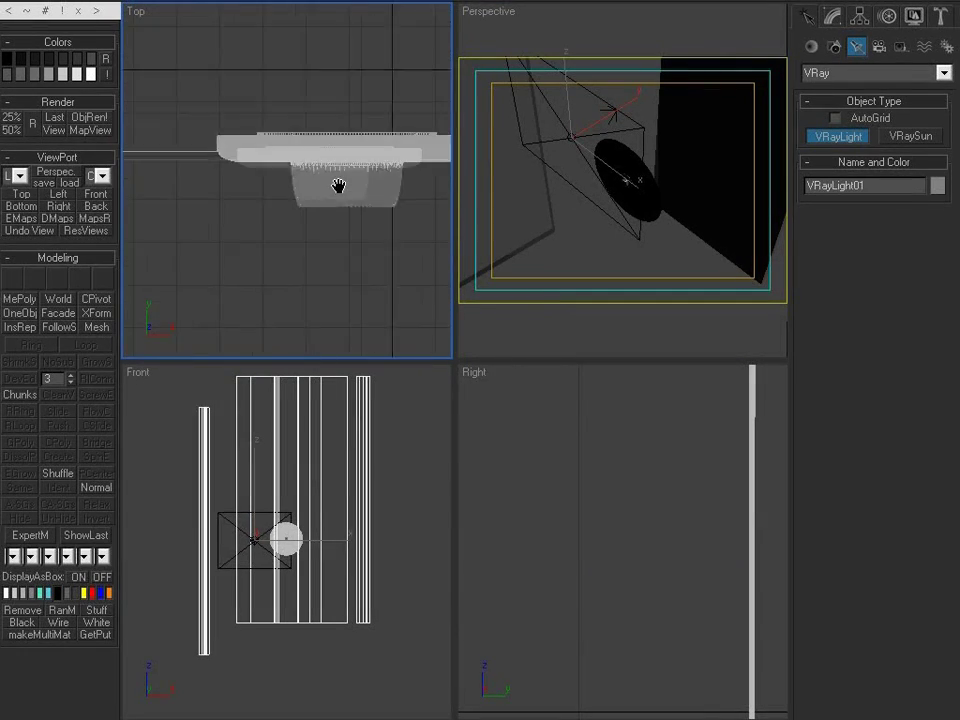
{"action": "key", "text": "w"}
{"action": "left_click_drag", "start_coordinate": [193, 137], "coordinate": [281, 273]}
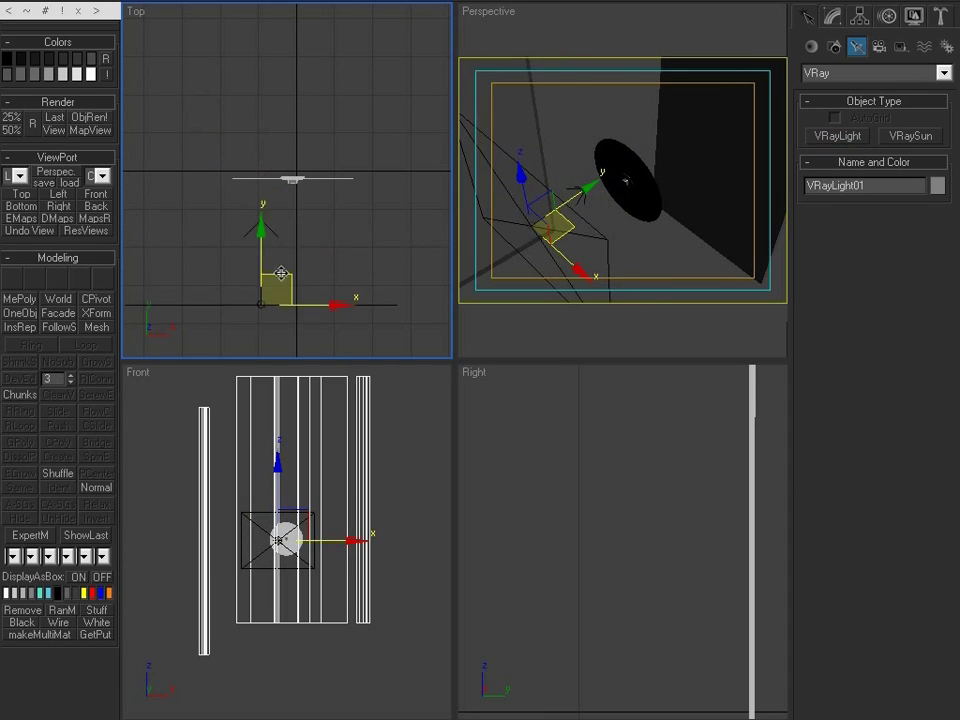
{"action": "scroll", "coordinate": [310, 261], "scroll_direction": "down", "scroll_amount": 5}
{"action": "scroll", "coordinate": [310, 261], "scroll_direction": "up", "scroll_amount": 4}
{"action": "middle_click_drag", "start_coordinate": [310, 253], "coordinate": [313, 236]}
{"action": "key", "text": "r"}
{"action": "left_click_drag", "start_coordinate": [358, 251], "coordinate": [323, 253]}
Reposition the VRayLight slightly below and to the left of the dial and set its intensity multiplier to 9.8.
{"action": "right_click", "coordinate": [357, 630]}
{"action": "left_click_drag", "start_coordinate": [277, 462], "coordinate": [292, 526]}
{"action": "key", "text": "w"}
{"action": "right_click", "coordinate": [568, 161]}
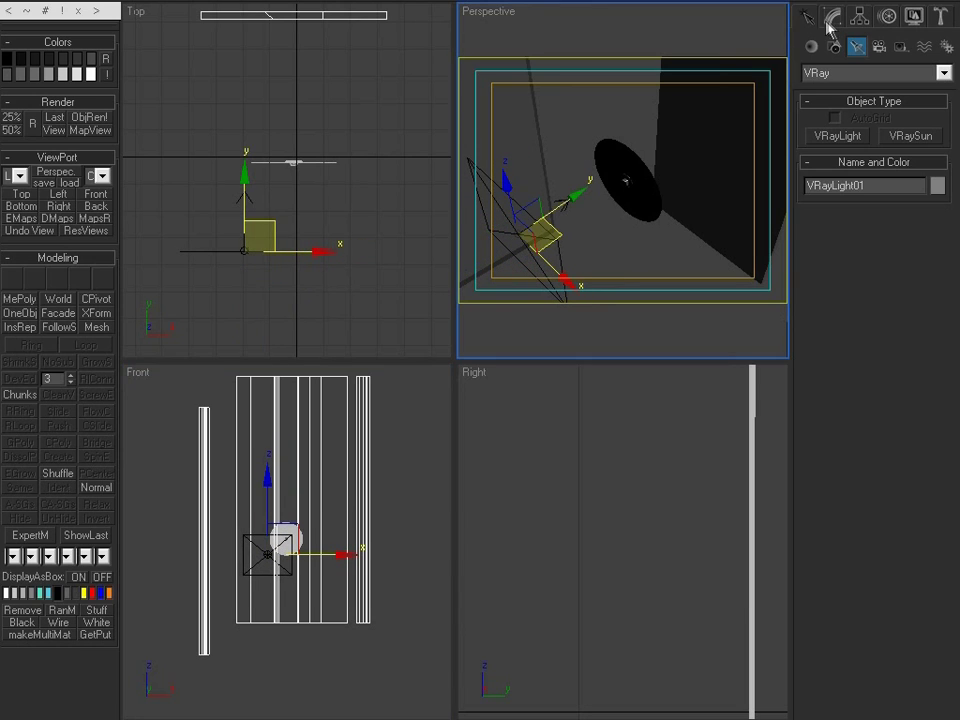
{"action": "left_click", "coordinate": [830, 20]}
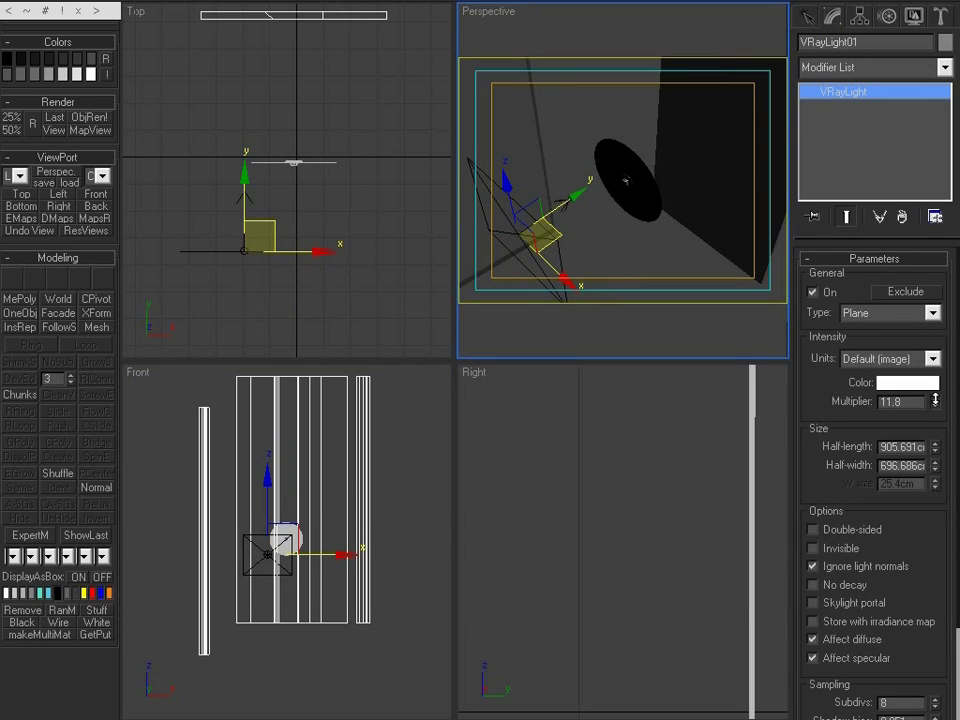
Frame a close, angled view of the knob in the maximized Perspective view and create a camera from it.
{"action": "scroll", "coordinate": [632, 193], "scroll_direction": "up", "scroll_amount": 6}
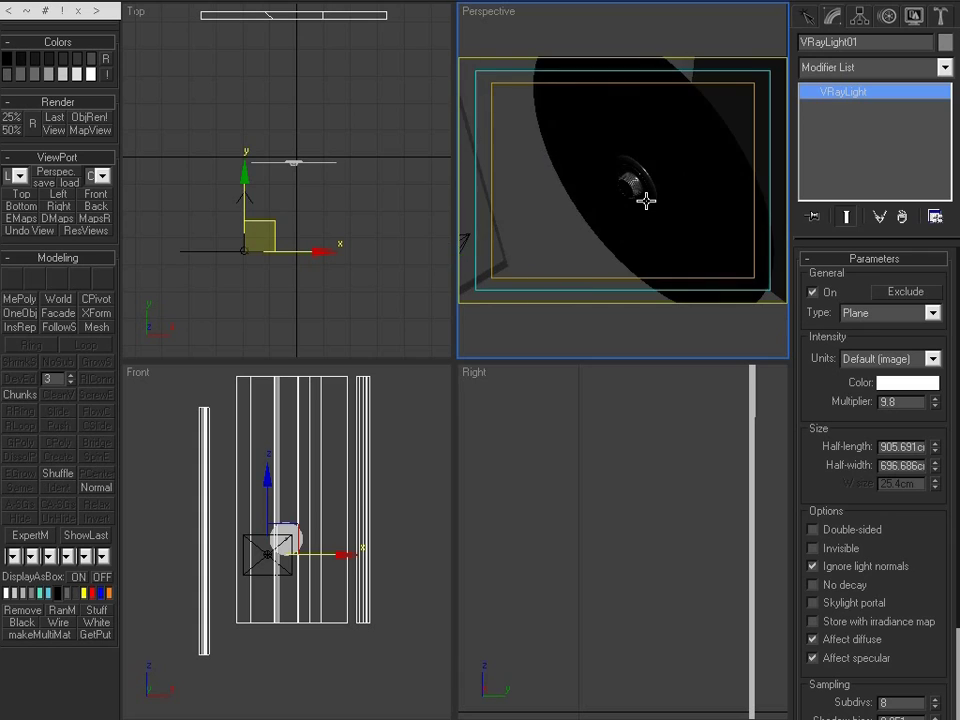
{"action": "key", "text": "alt+w"}
{"action": "scroll", "coordinate": [537, 223], "scroll_direction": "up", "scroll_amount": 6}
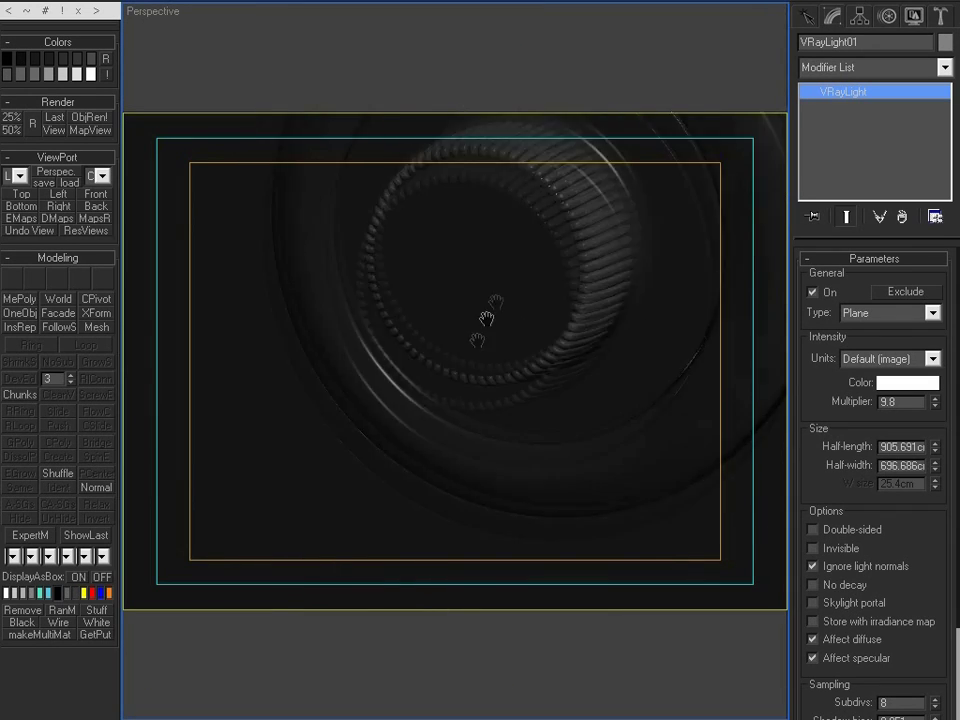
{"action": "middle_click_drag", "start_coordinate": [488, 360], "coordinate": [421, 443]}
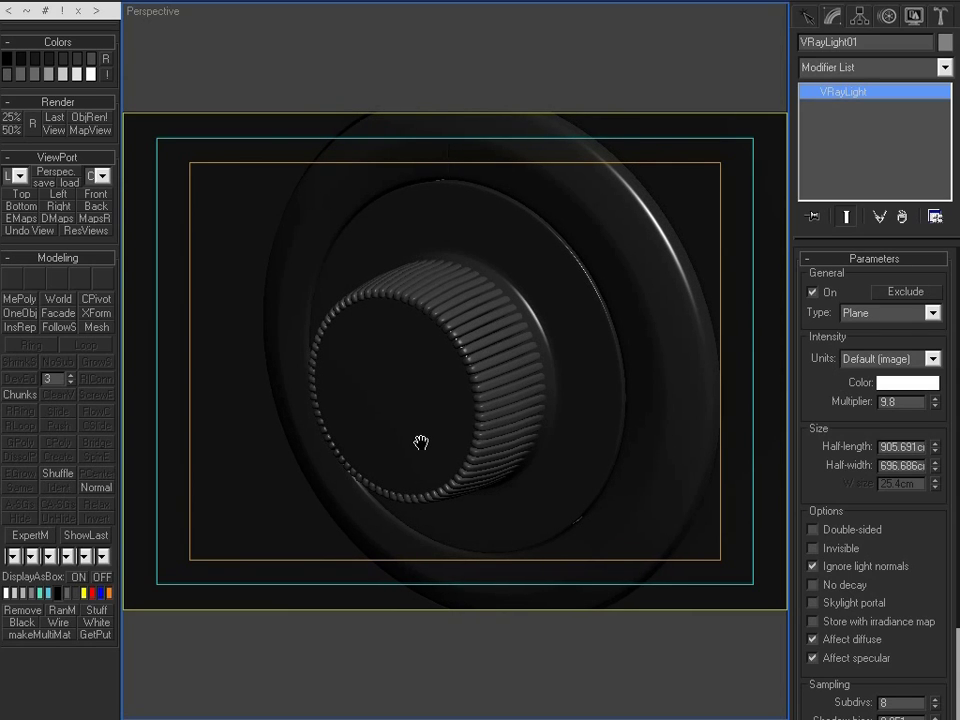
{"action": "key", "text": "ctrl+c"}
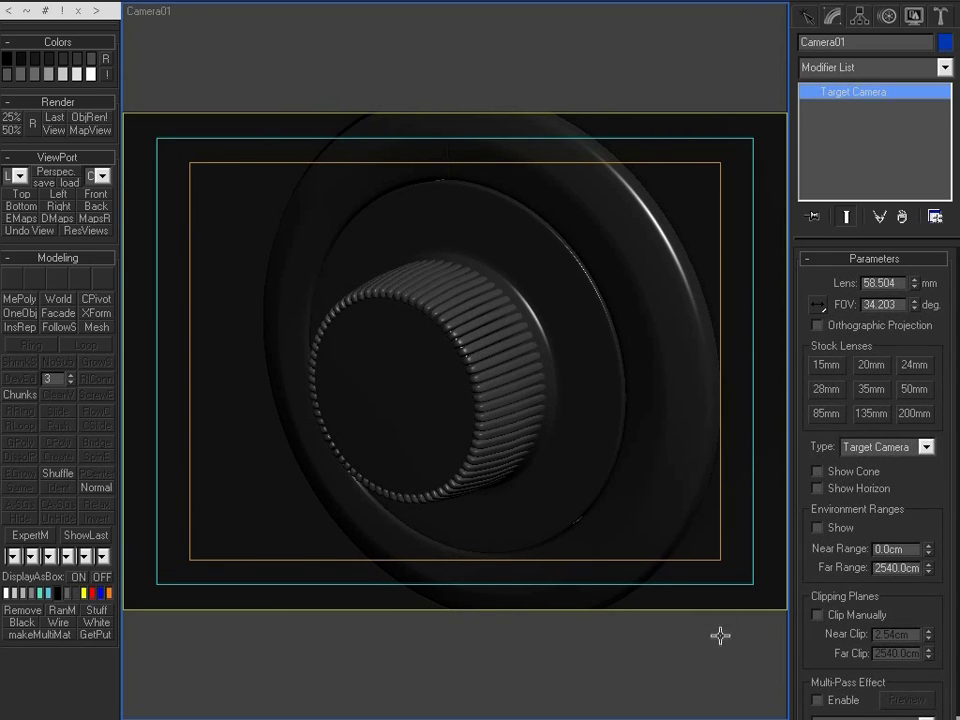
Select the Obj_Safe body, test-render the Camera01 view and close the rendered frame.
{"action": "left_click", "coordinate": [654, 414]}
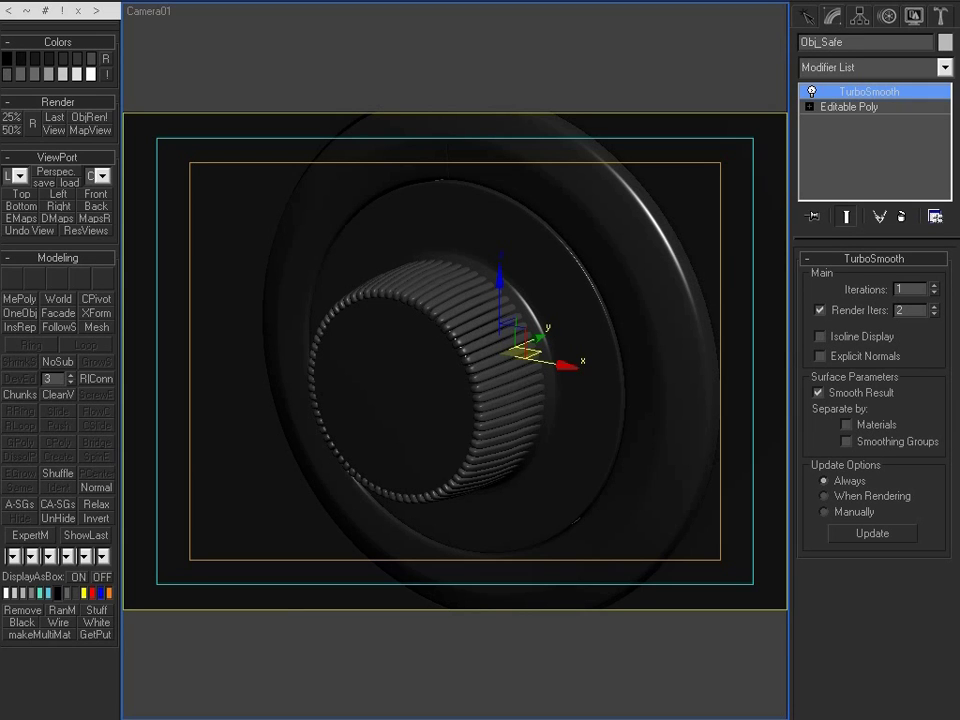
{"action": "key", "text": "F10"}
{"action": "left_click", "coordinate": [818, 87]}
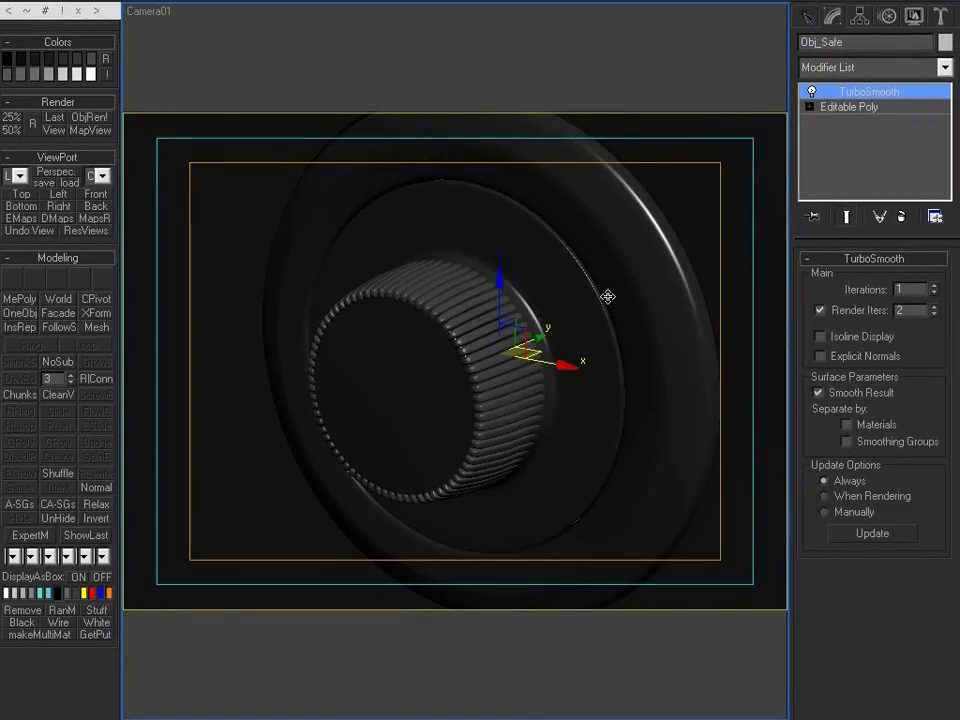
{"action": "key", "text": "shift+q"}
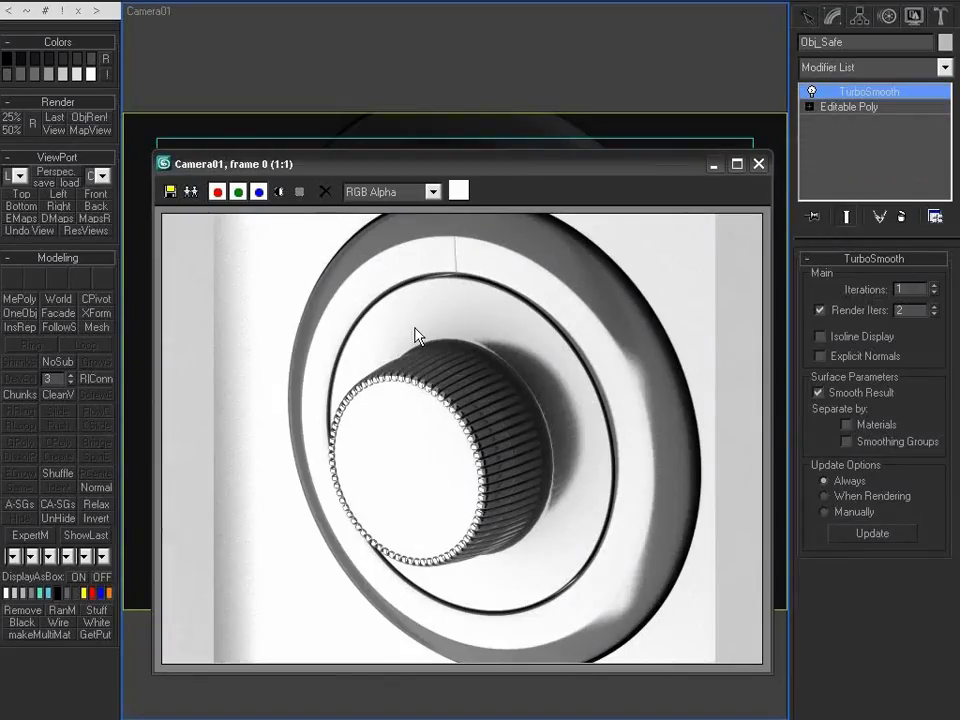
{"action": "left_click_drag", "start_coordinate": [550, 170], "coordinate": [540, 162]}
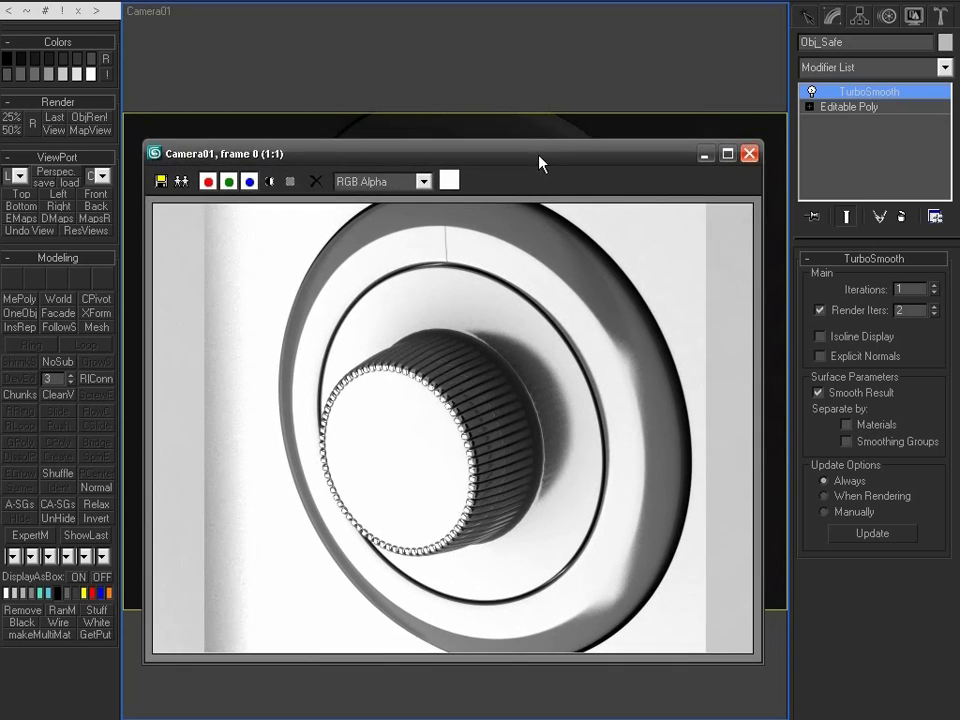
{"action": "left_click", "coordinate": [750, 154]}
Darken the Metal material's diffuse colour to a value of 20.
{"action": "key", "text": "m"}
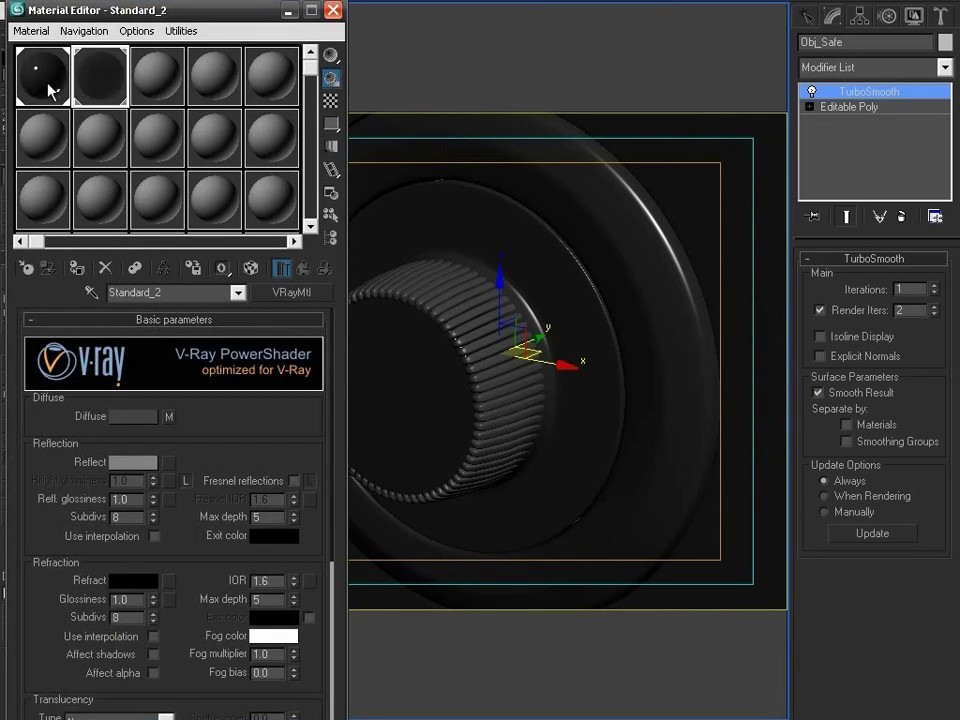
{"action": "left_click", "coordinate": [50, 88]}
{"action": "left_click", "coordinate": [133, 416]}
{"action": "left_click_drag", "start_coordinate": [182, 45], "coordinate": [178, 40]}
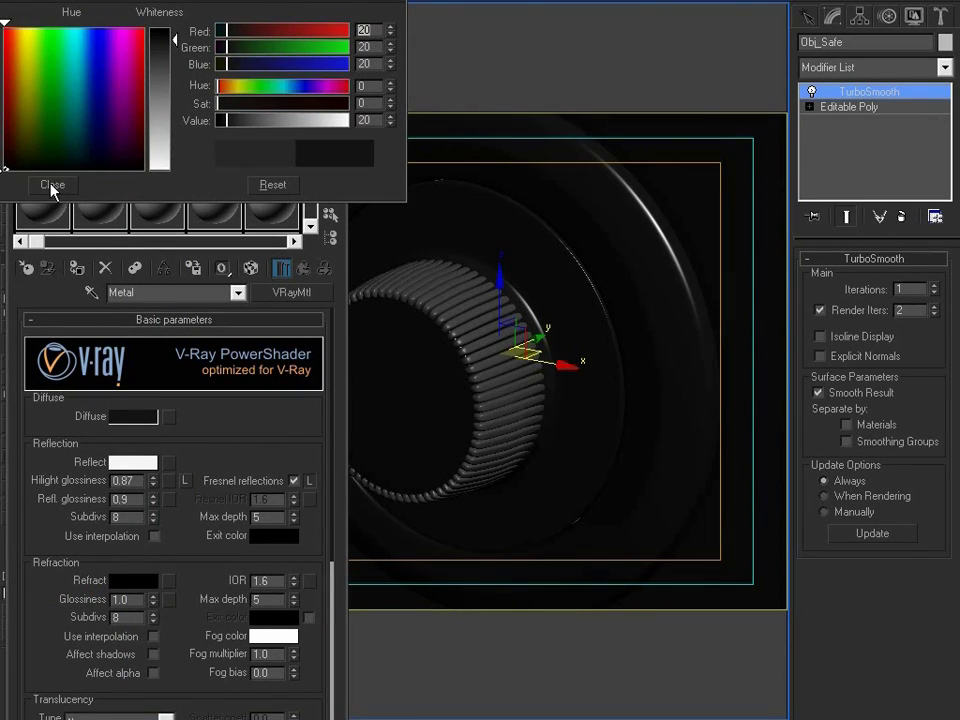
{"action": "left_click", "coordinate": [52, 185]}
Slightly darken the Metal material's reflection colour and set its reflection glossiness to 0.85.
{"action": "left_click", "coordinate": [133, 462]}
{"action": "left_click", "coordinate": [52, 185]}
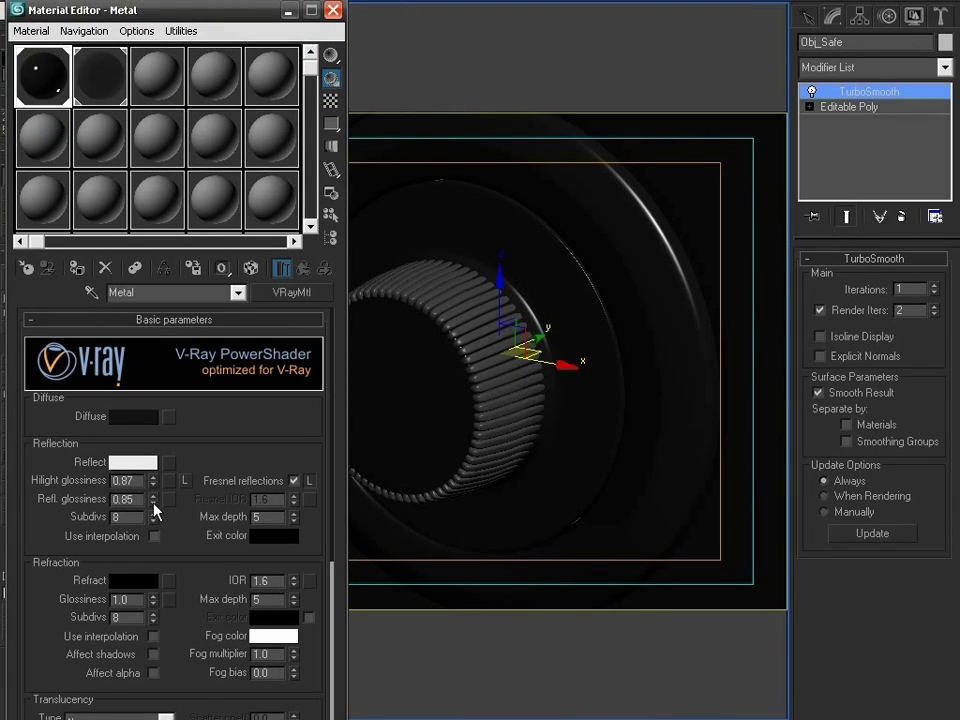
{"action": "key", "text": "m"}
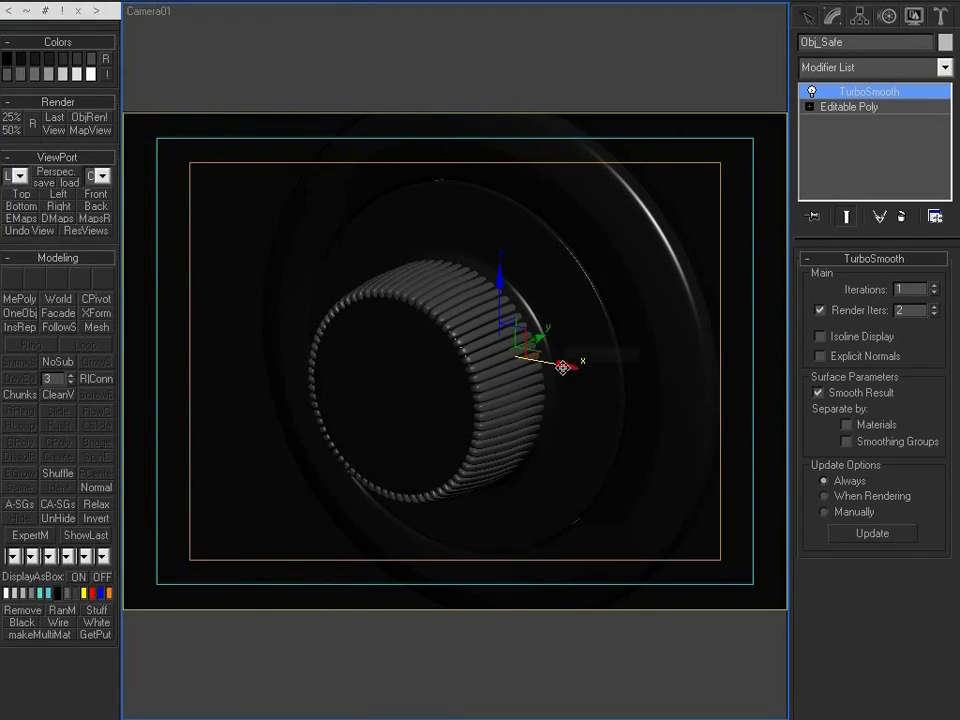
Detach the selected flat ring polygons of Obj_Safe_Knob as a separate object named Obj_Ticks.
{"action": "key", "text": "p"}
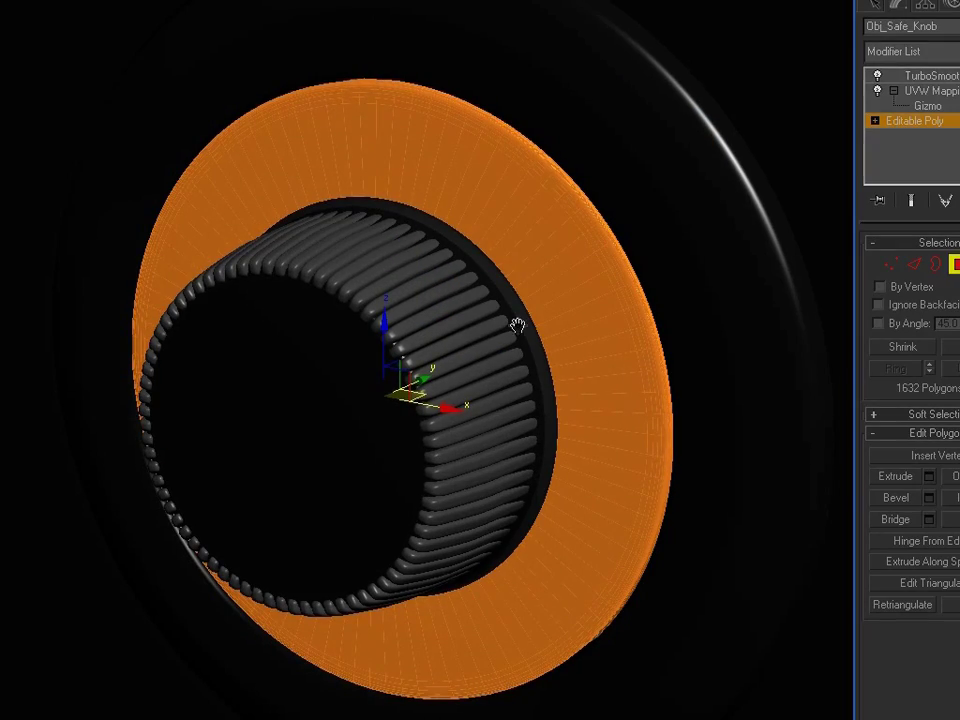
{"action": "scroll", "coordinate": [518, 325], "scroll_direction": "up", "scroll_amount": 3}
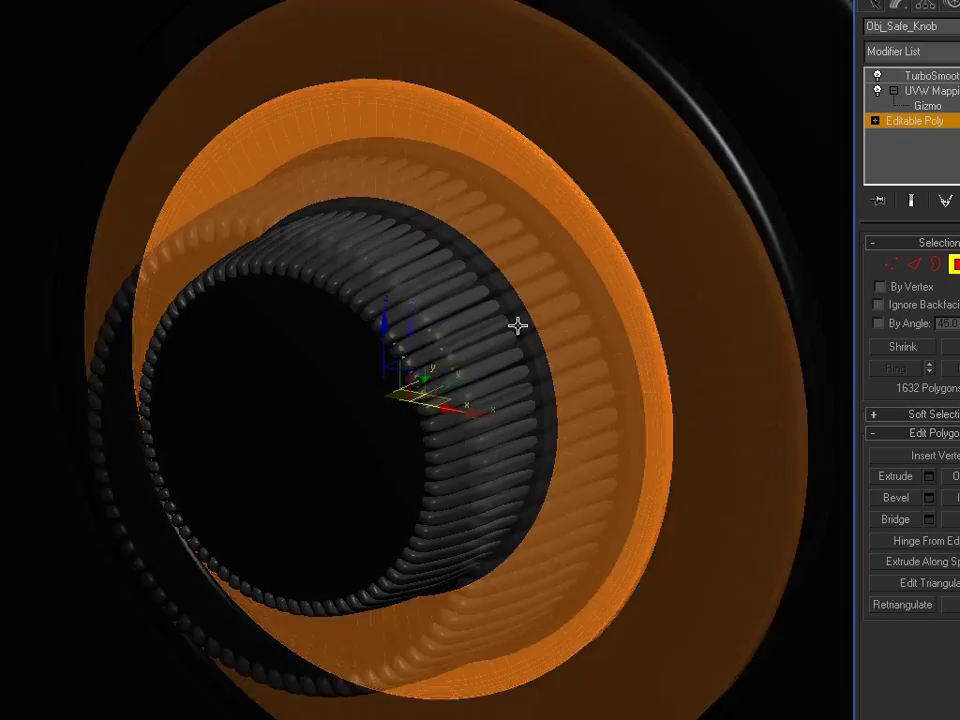
{"action": "scroll", "coordinate": [518, 325], "scroll_direction": "down", "scroll_amount": 4}
{"action": "middle_click_drag", "start_coordinate": [516, 326], "coordinate": [332, 360], "text": "alt"}
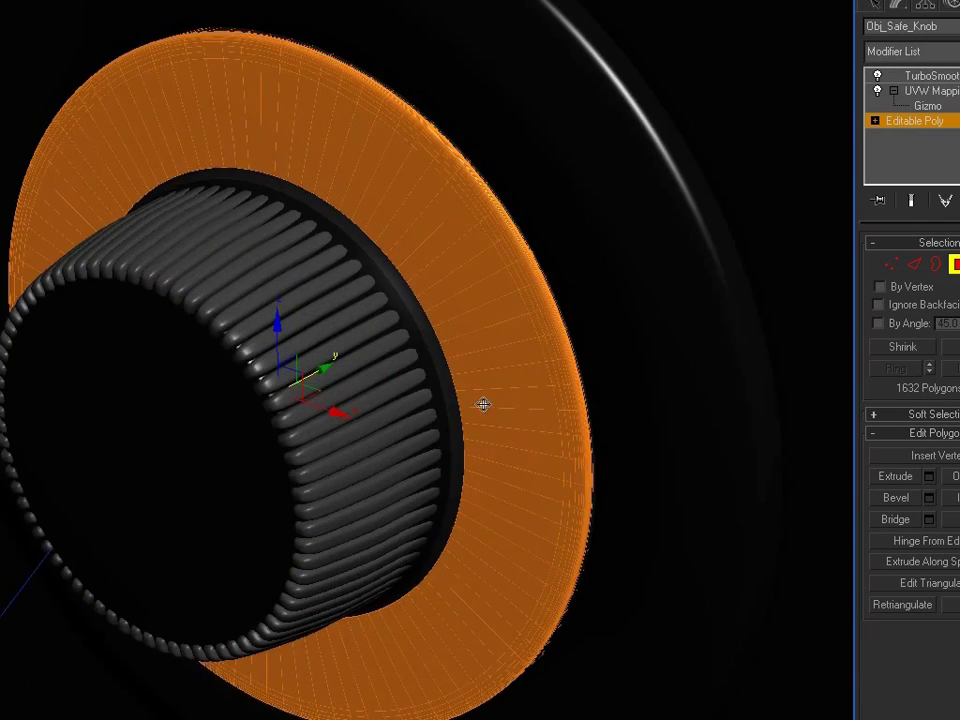
{"action": "middle_click_drag", "start_coordinate": [483, 404], "coordinate": [444, 369], "text": "alt"}
{"action": "scroll", "coordinate": [444, 369], "scroll_direction": "up", "scroll_amount": 3}
{"action": "key", "text": "ctrl+d"}
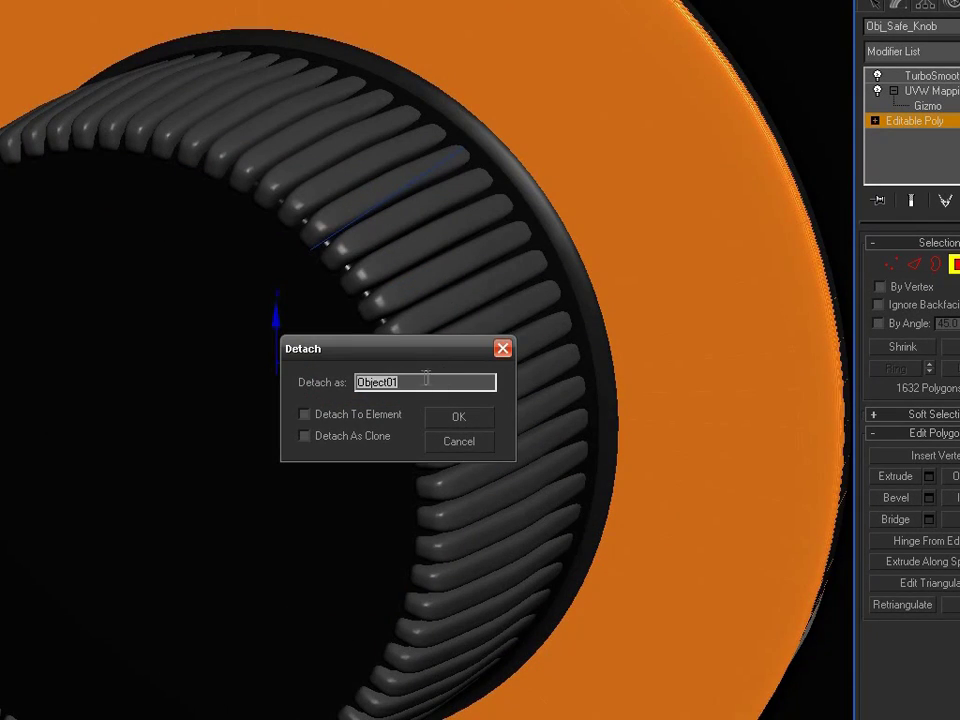
{"action": "left_click", "coordinate": [410, 383]}
{"action": "left_click_drag", "start_coordinate": [405, 347], "coordinate": [396, 343]}
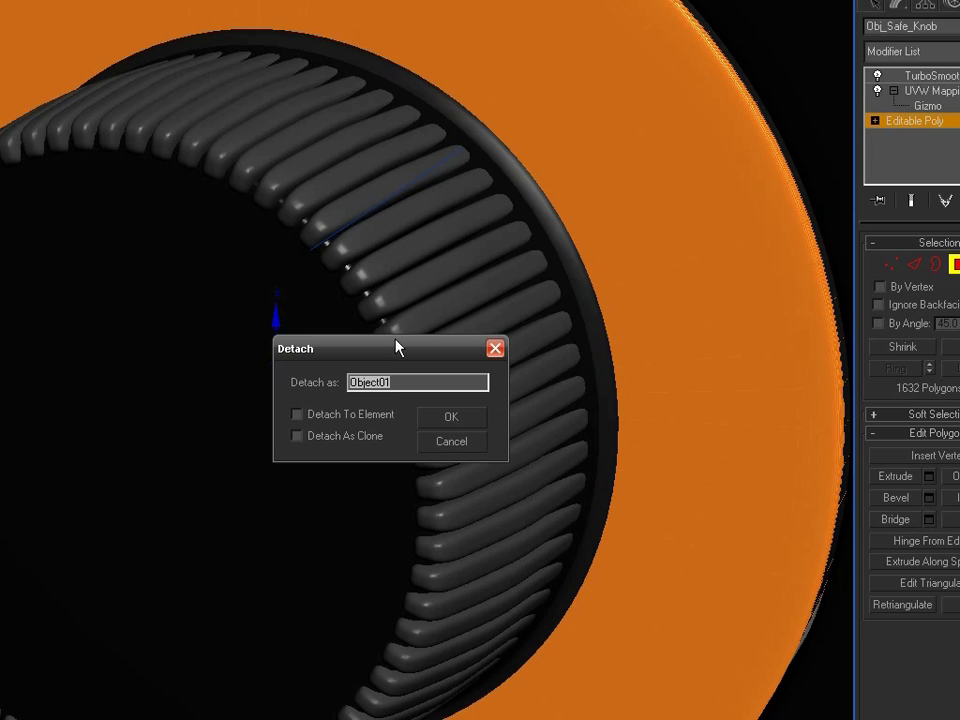
{"action": "type", "text": "Obj_"}
{"action": "type", "text": "Teeth"}
{"action": "key", "text": "Return"}
Select the detached Obj_Ticks object by name from the scene's object list.
{"action": "scroll", "coordinate": [536, 257], "scroll_direction": "down", "scroll_amount": 3}
{"action": "key", "text": "h"}
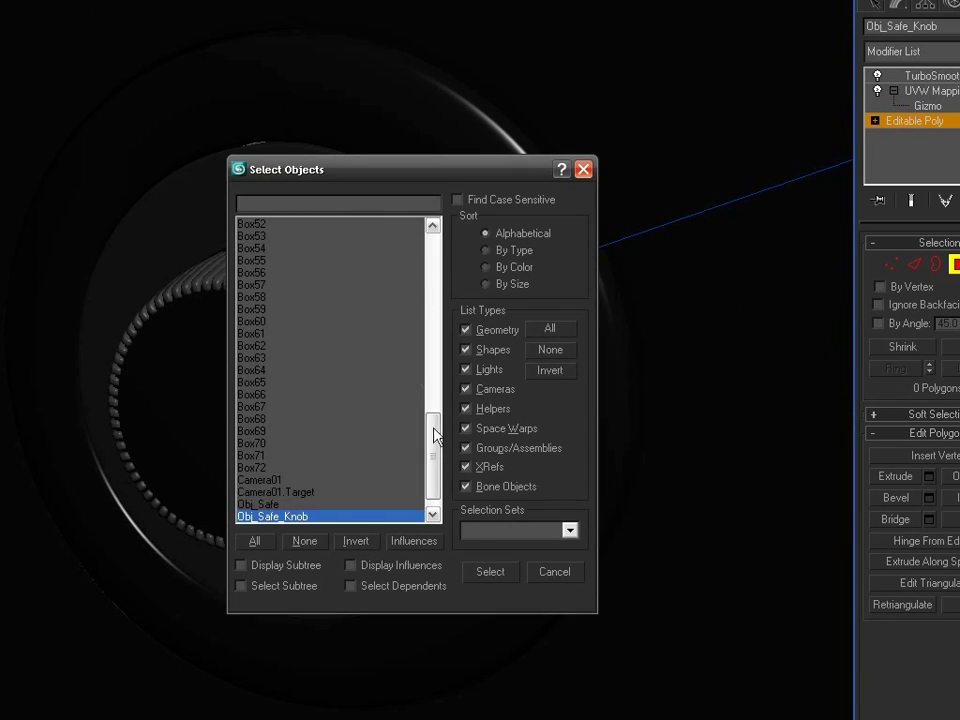
{"action": "scroll", "coordinate": [435, 435], "scroll_direction": "down", "scroll_amount": 1}
{"action": "double_click", "coordinate": [296, 508]}
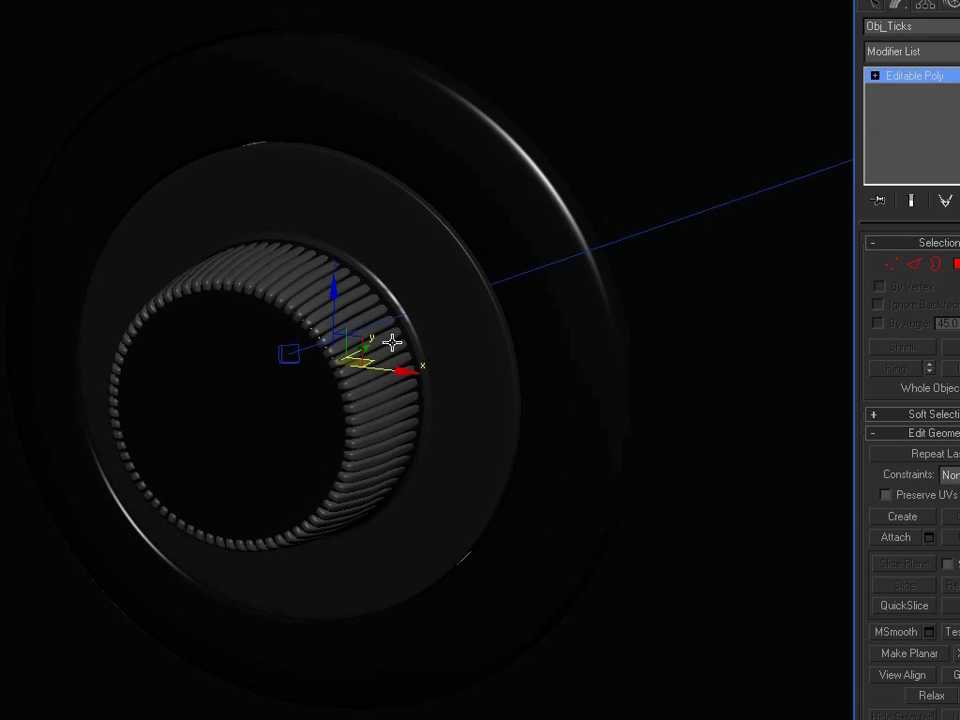
Set the Standard_8 material's ambient and diffuse colours to black and assign the material to Obj_Ticks.
{"action": "scroll", "coordinate": [391, 343], "scroll_direction": "up", "scroll_amount": 3}
{"action": "key", "text": "m"}
{"action": "key", "text": "Up"}
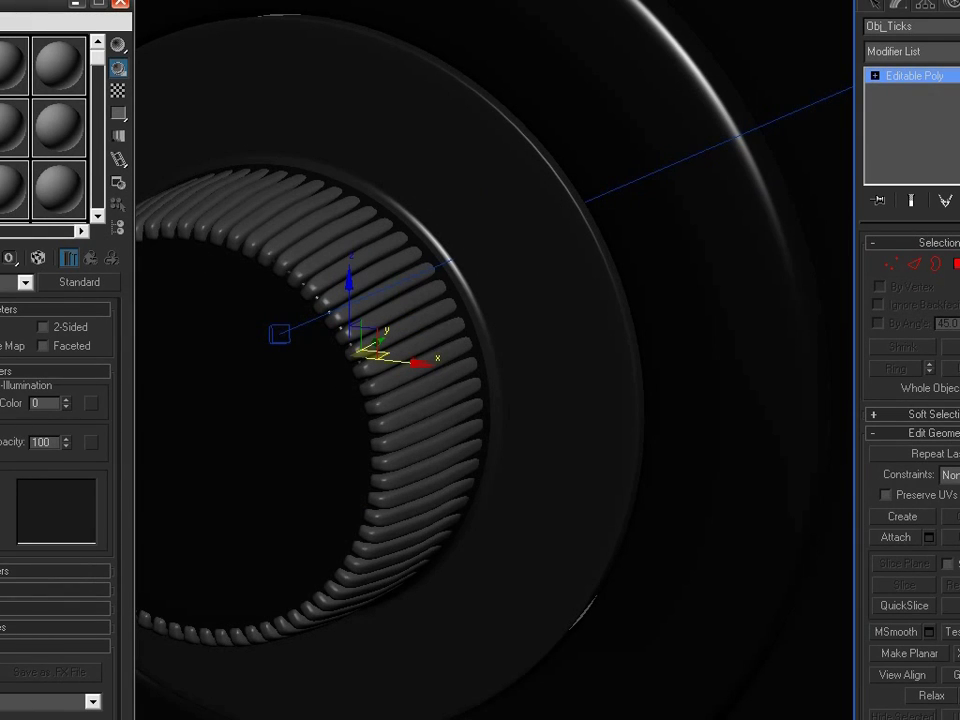
{"action": "left_click_drag", "start_coordinate": [30, 3], "coordinate": [225, 0]}
{"action": "left_click", "coordinate": [90, 383]}
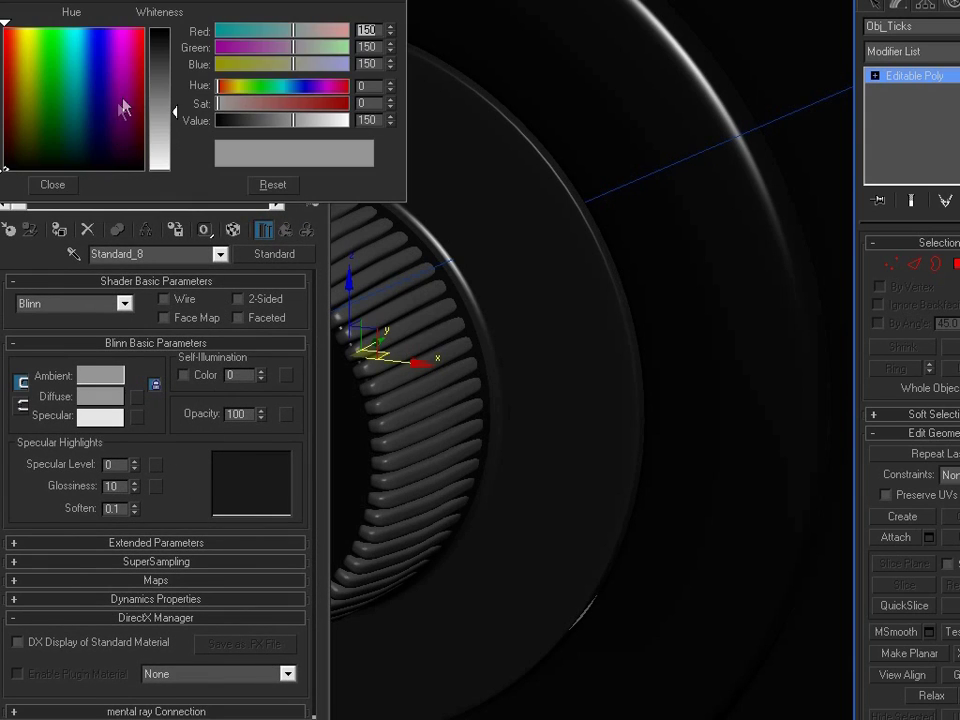
{"action": "left_click_drag", "start_coordinate": [160, 100], "coordinate": [162, 38]}
{"action": "left_click", "coordinate": [47, 186]}
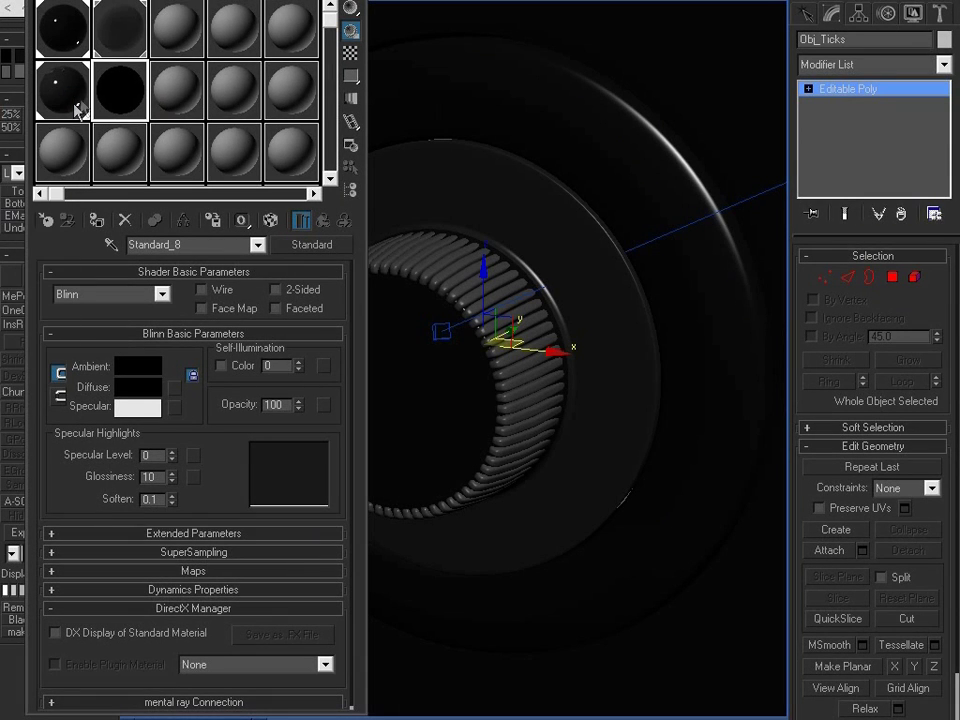
{"action": "left_click", "coordinate": [135, 367]}
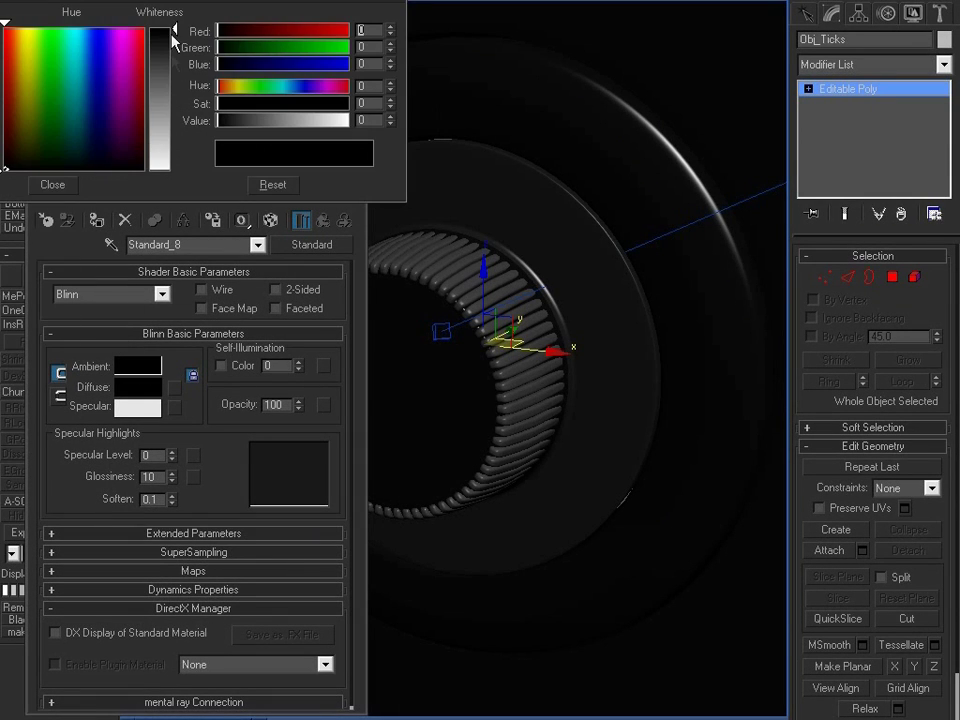
{"action": "left_click", "coordinate": [45, 186]}
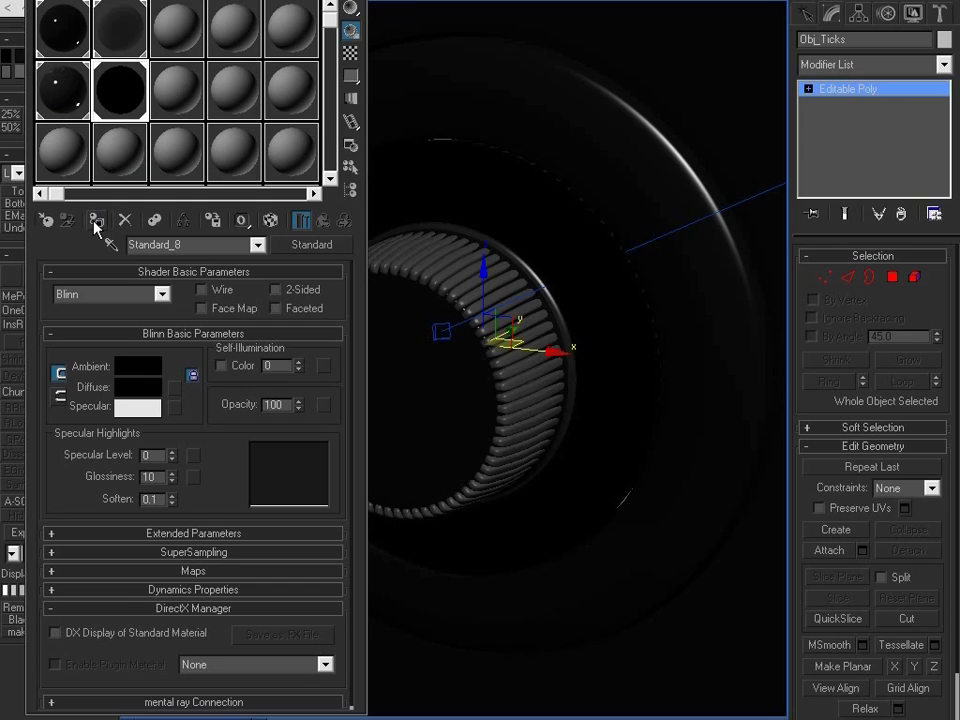
Load the Safe_Dial_Targa bitmap from the AfterFX Safe_Tut folder as Standard_8's opacity map and show it in the viewport.
{"action": "left_click", "coordinate": [208, 571]}
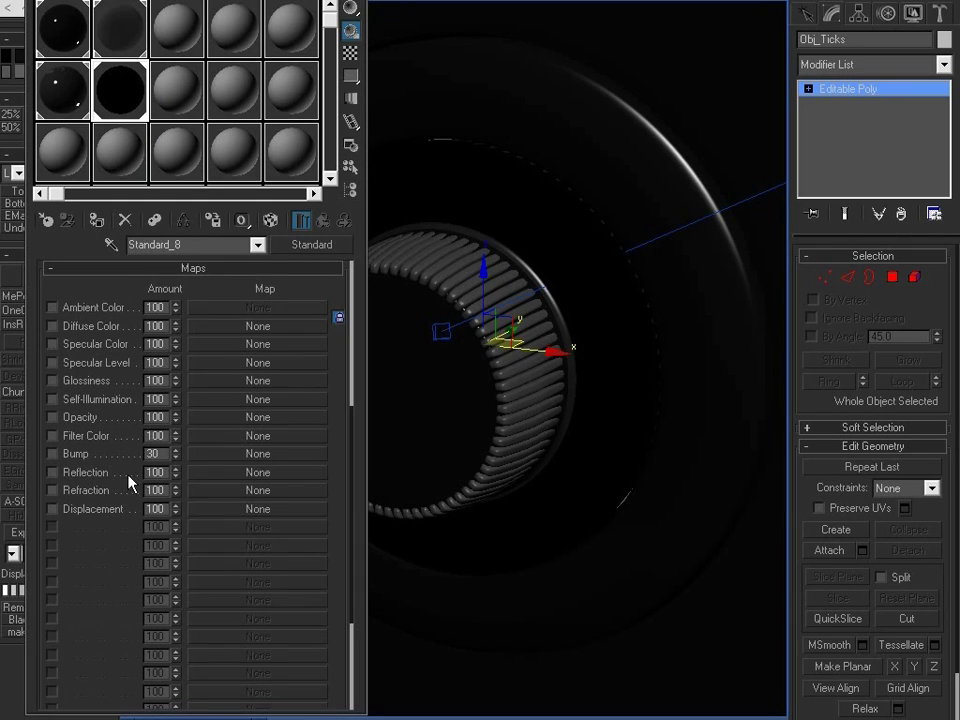
{"action": "left_click", "coordinate": [228, 417]}
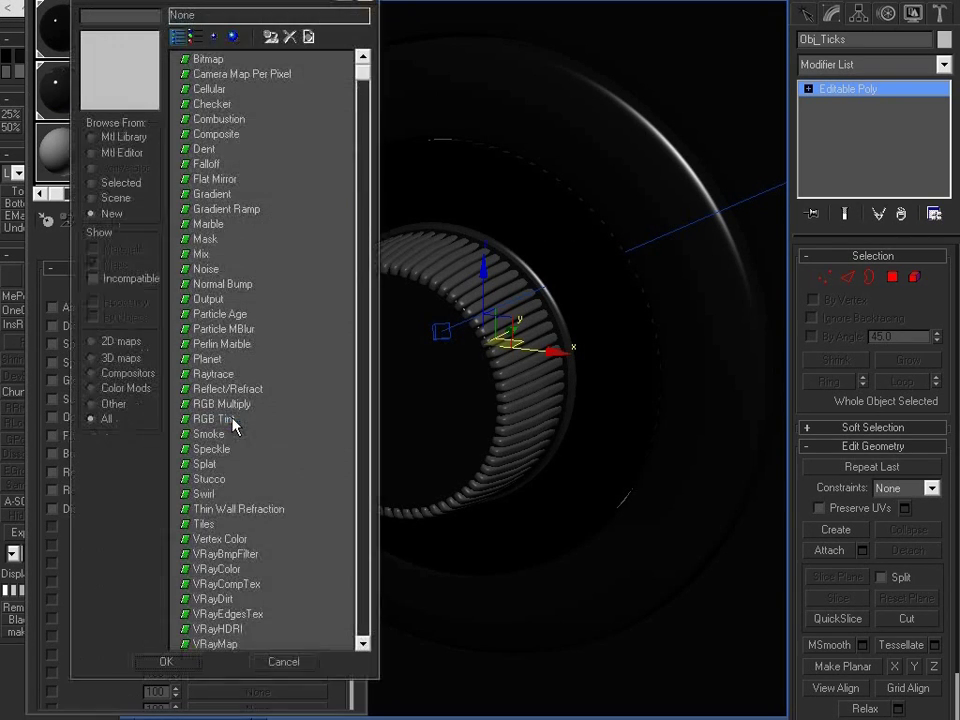
{"action": "double_click", "coordinate": [205, 61]}
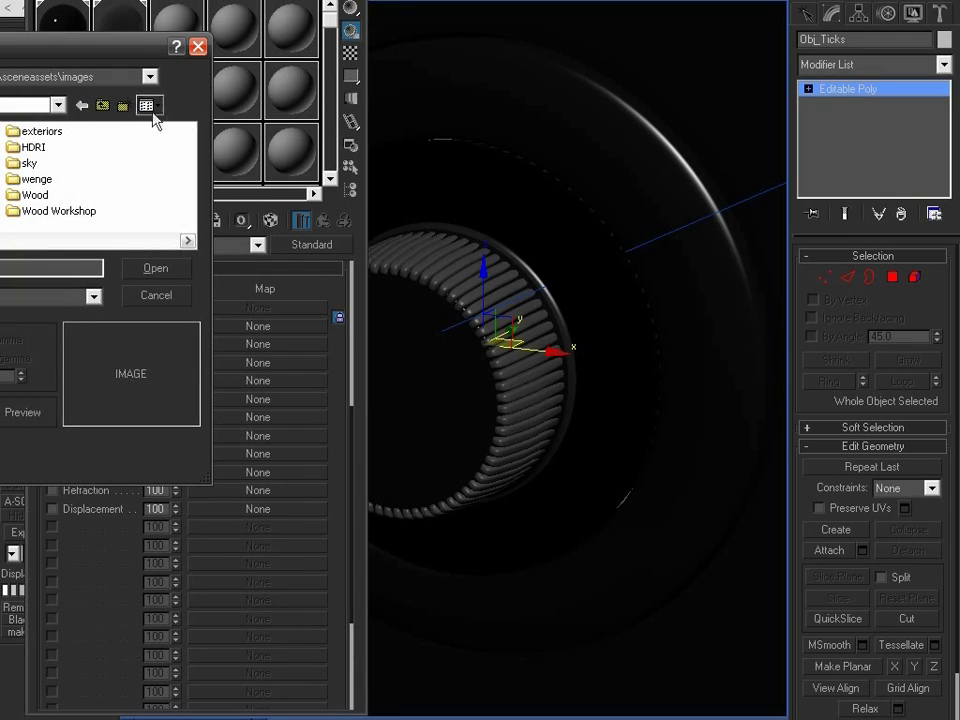
{"action": "left_click", "coordinate": [107, 104]}
{"action": "left_click", "coordinate": [107, 104]}
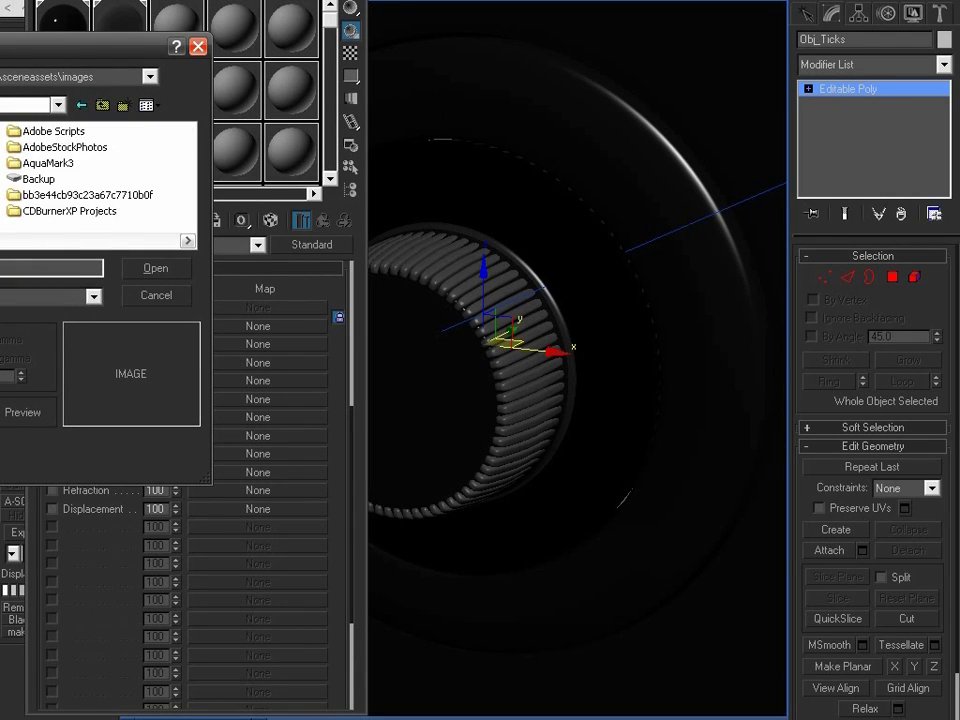
{"action": "double_click", "coordinate": [14, 178]}
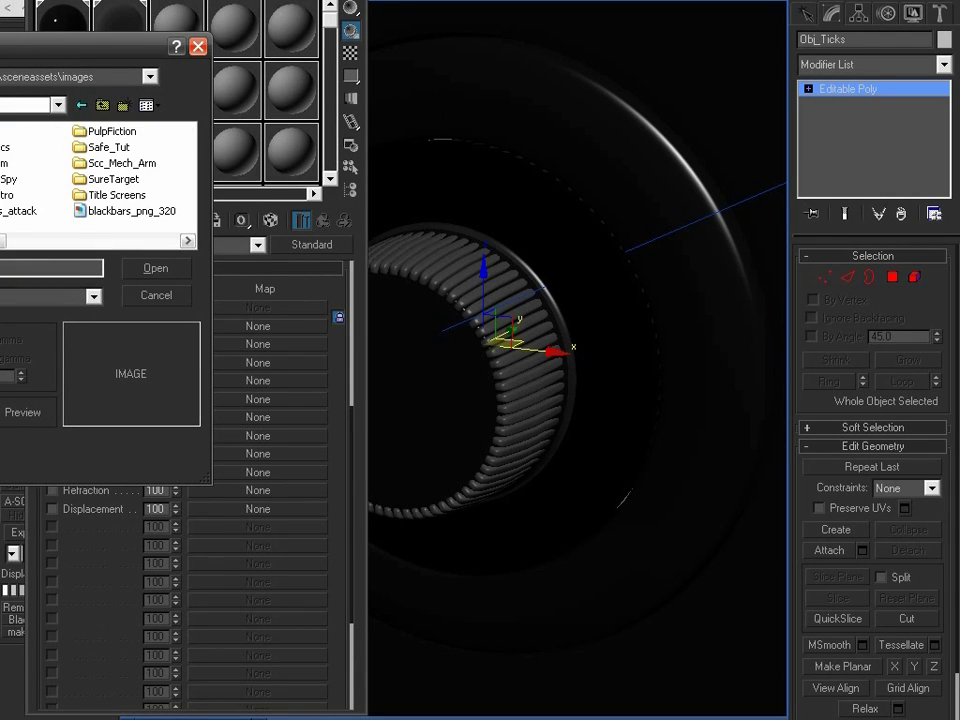
{"action": "left_click_drag", "start_coordinate": [53, 46], "coordinate": [301, 92]}
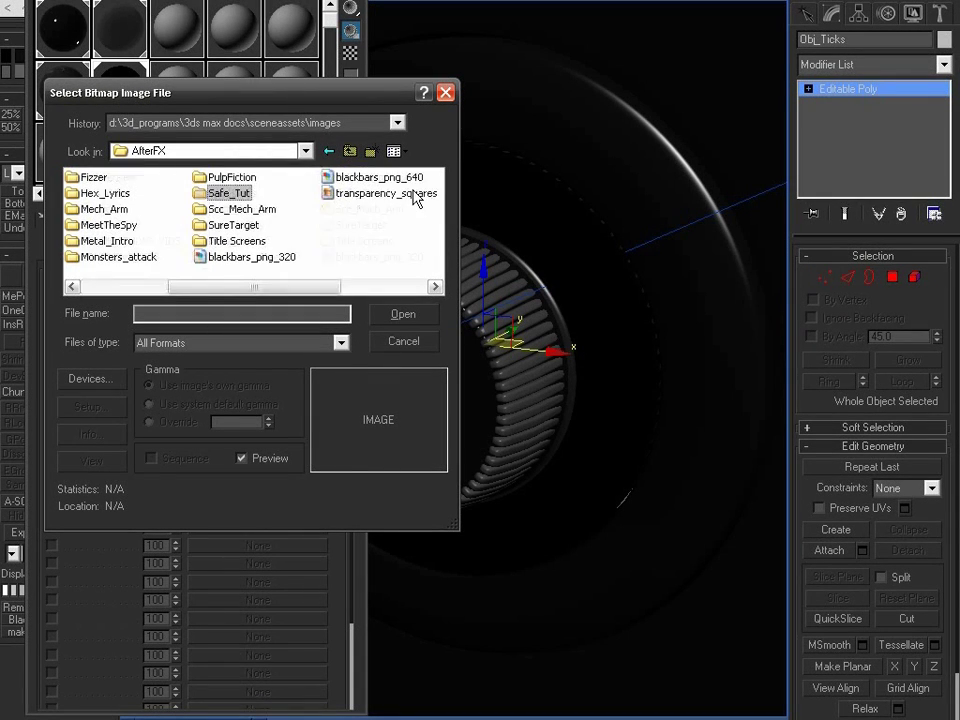
{"action": "double_click", "coordinate": [234, 195]}
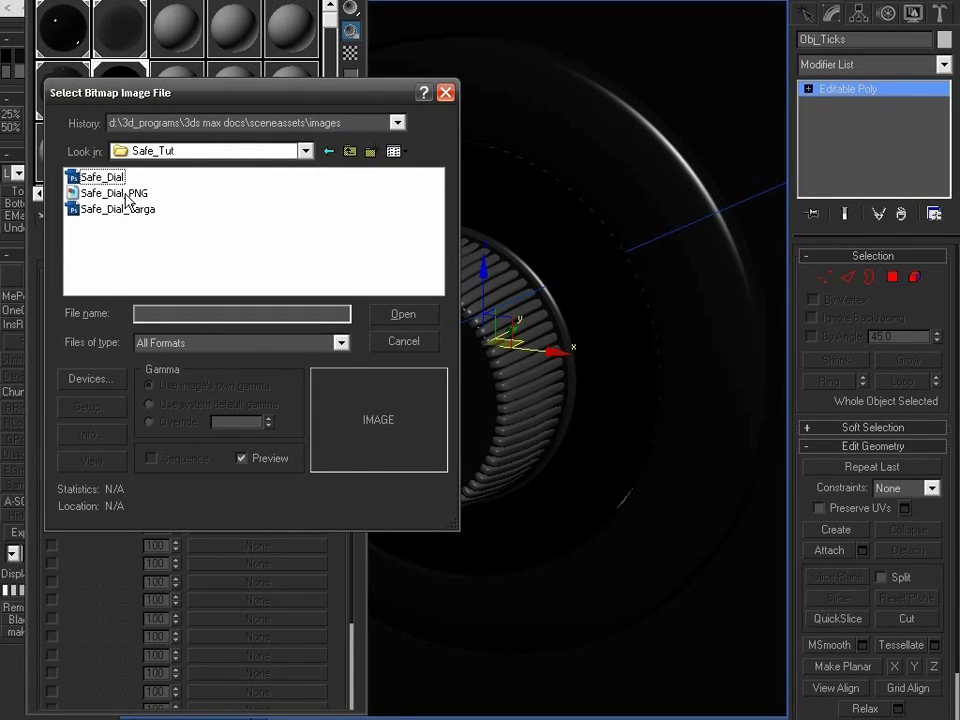
{"action": "double_click", "coordinate": [128, 210]}
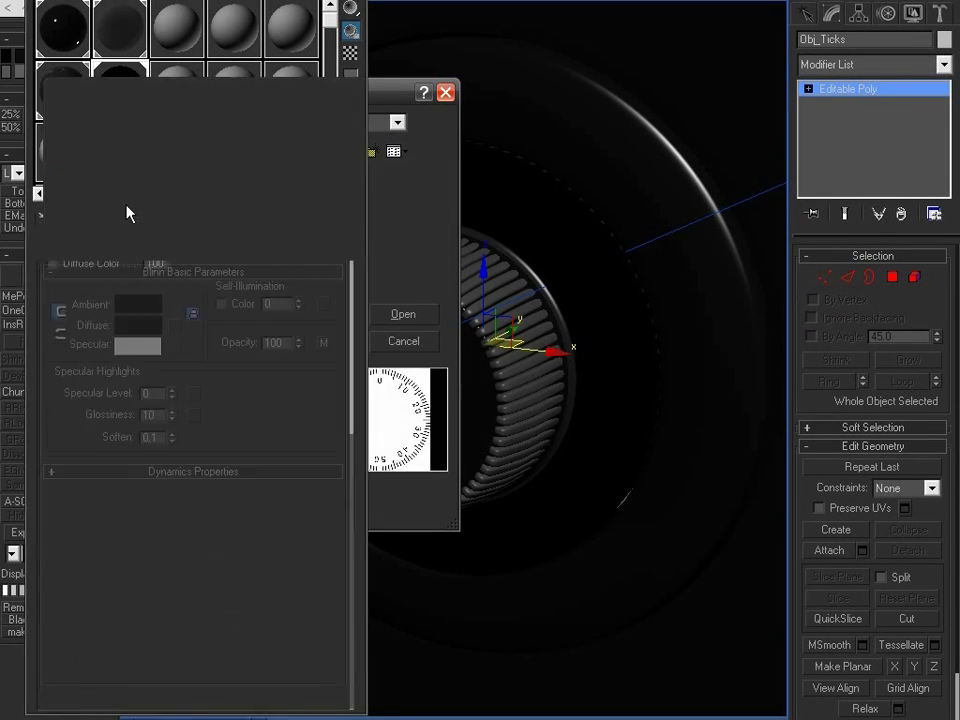
{"action": "left_click", "coordinate": [271, 221]}
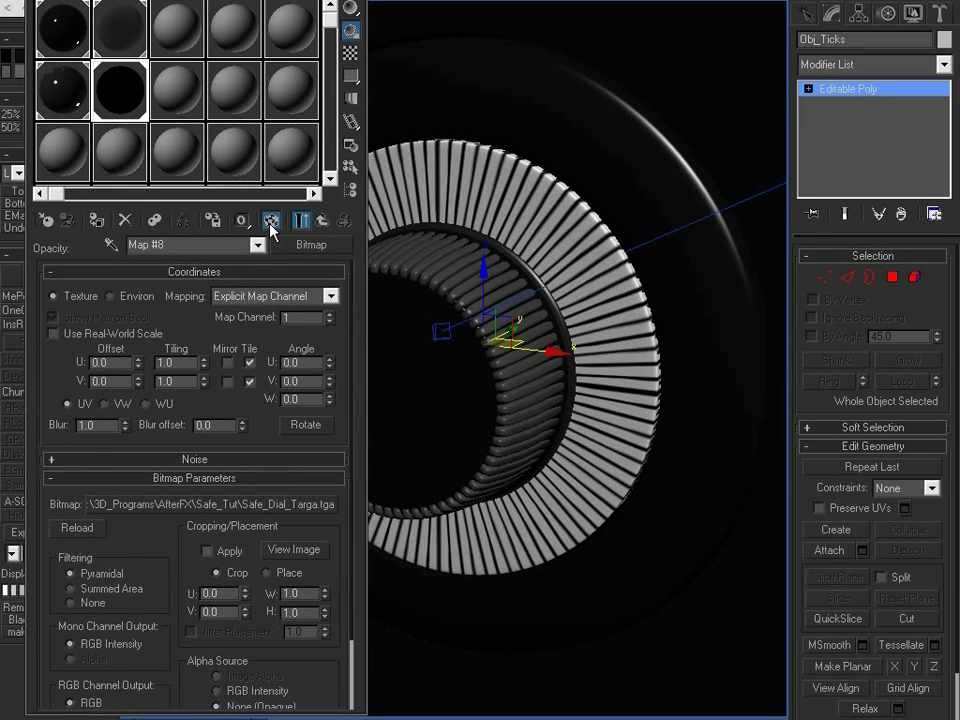
Apply a planar UVW Map modifier to the Obj_Ticks element, align its gizmo to the Y axis and fit it to the ring.
{"action": "key", "text": "4"}
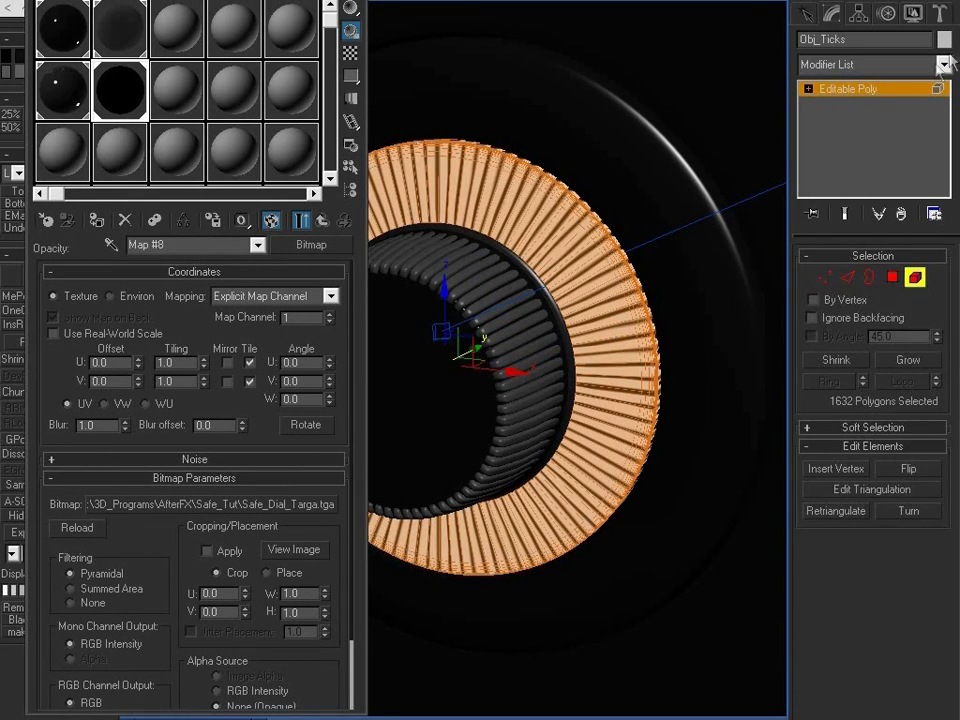
{"action": "left_click", "coordinate": [943, 64]}
{"action": "scroll", "coordinate": [882, 432], "scroll_direction": "down", "scroll_amount": 14}
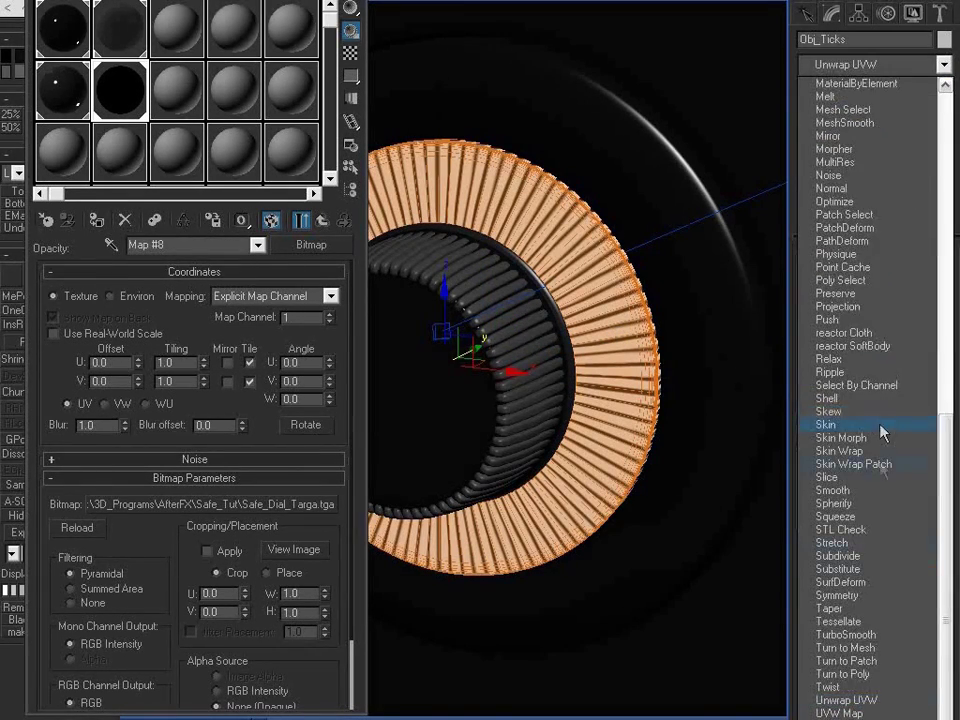
{"action": "left_click", "coordinate": [880, 711]}
{"action": "left_click", "coordinate": [827, 89]}
{"action": "left_click", "coordinate": [868, 104]}
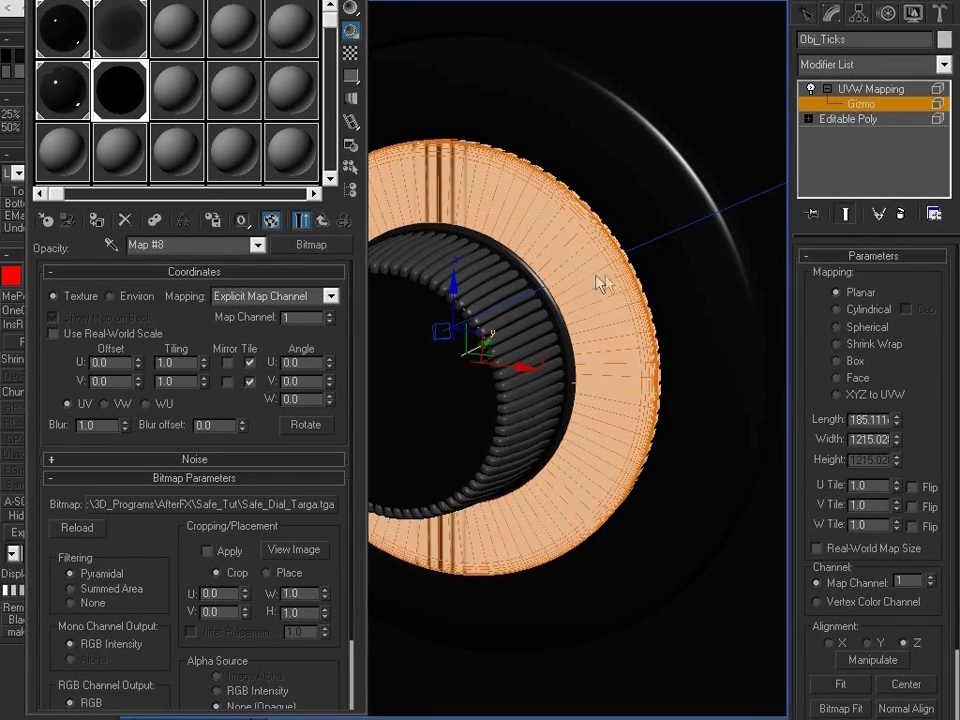
{"action": "left_click", "coordinate": [841, 686]}
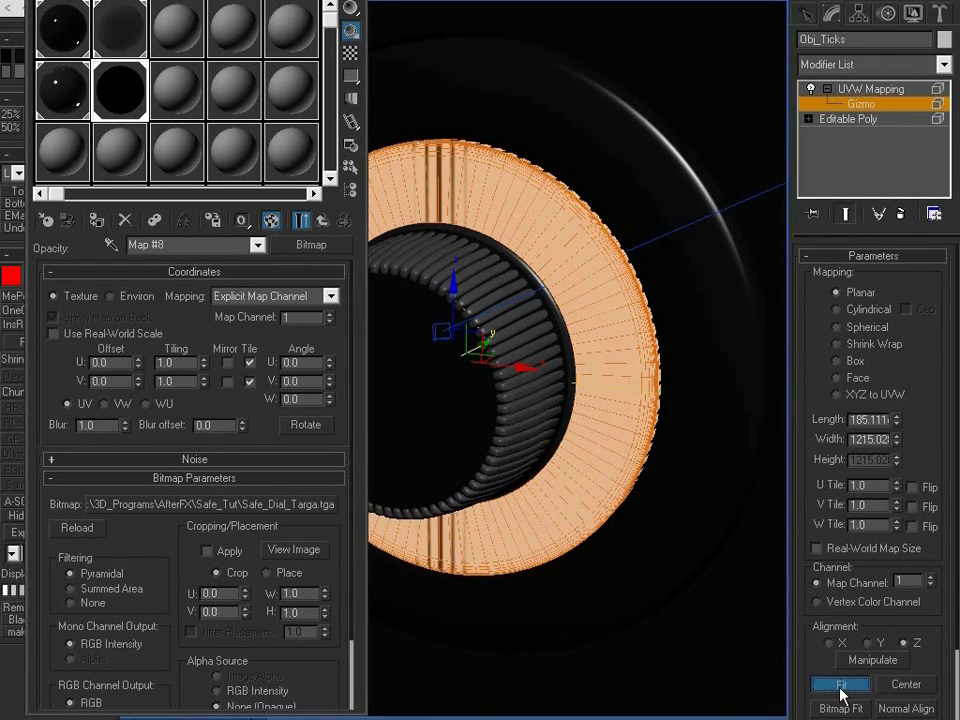
{"action": "left_click", "coordinate": [878, 643]}
{"action": "left_click", "coordinate": [841, 685]}
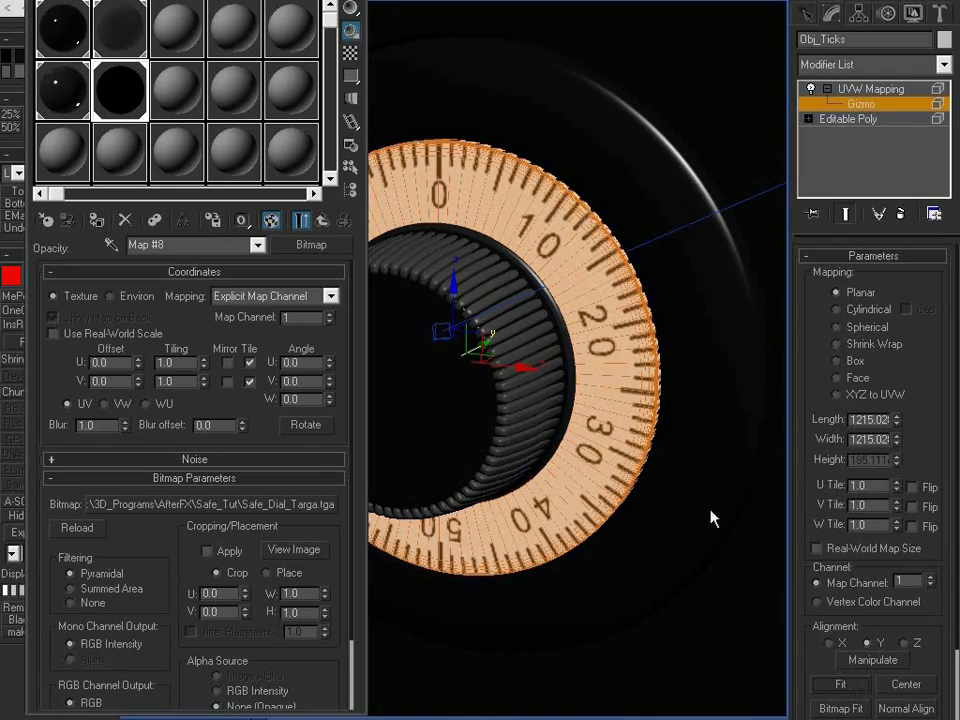
Collapse the UVW Mapping modifier of Obj_Ticks into its Editable Poly and close the material editor.
{"action": "left_click", "coordinate": [827, 89]}
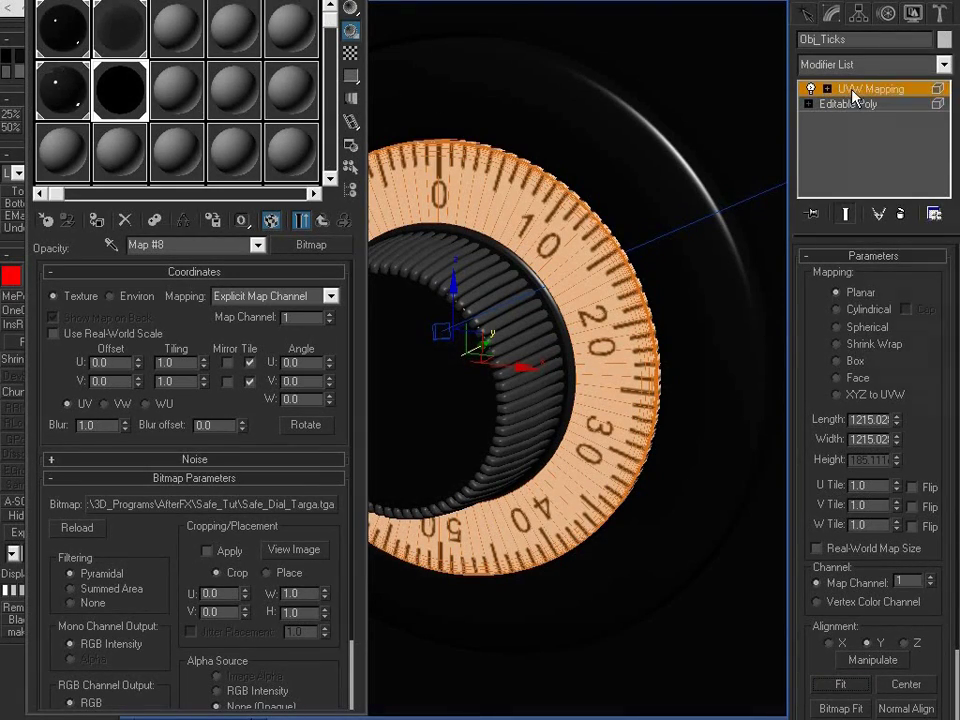
{"action": "right_click", "coordinate": [857, 90]}
{"action": "left_click", "coordinate": [917, 223]}
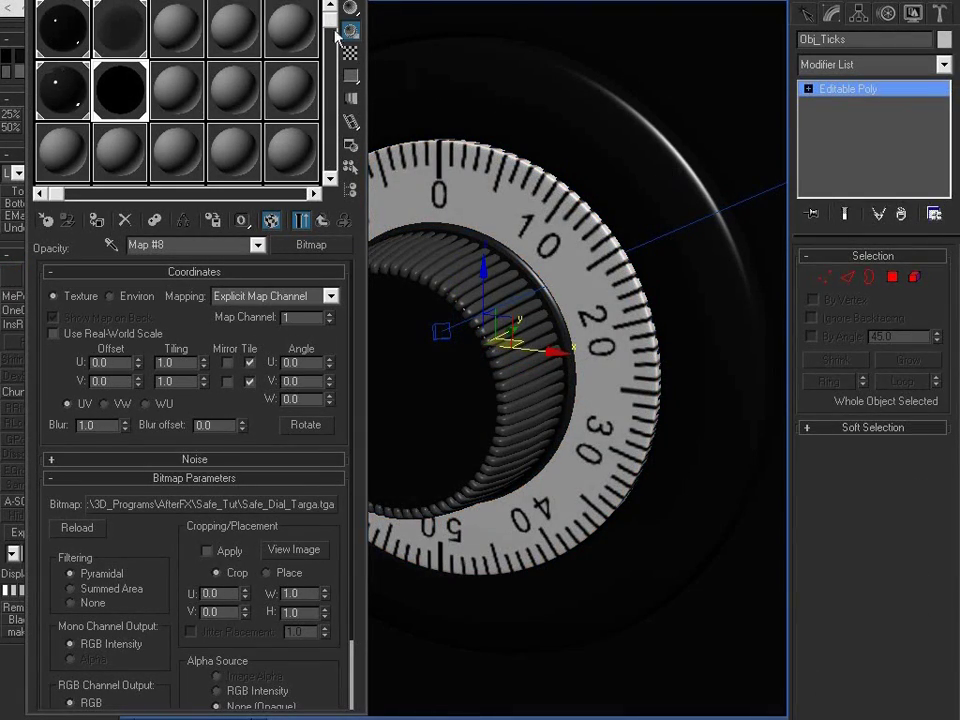
{"action": "left_click_drag", "start_coordinate": [336, 2], "coordinate": [344, 8]}
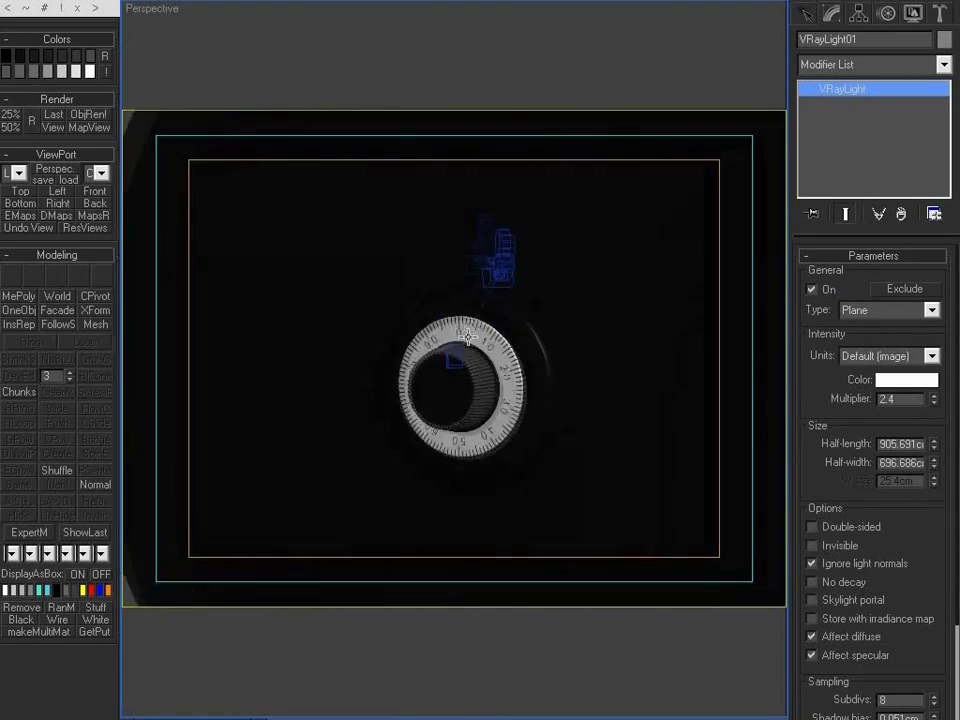
Raise VRayLight01's multiplier to 2.7 and tint its light colour pale blue.
{"action": "scroll", "coordinate": [467, 337], "scroll_direction": "up", "scroll_amount": 4}
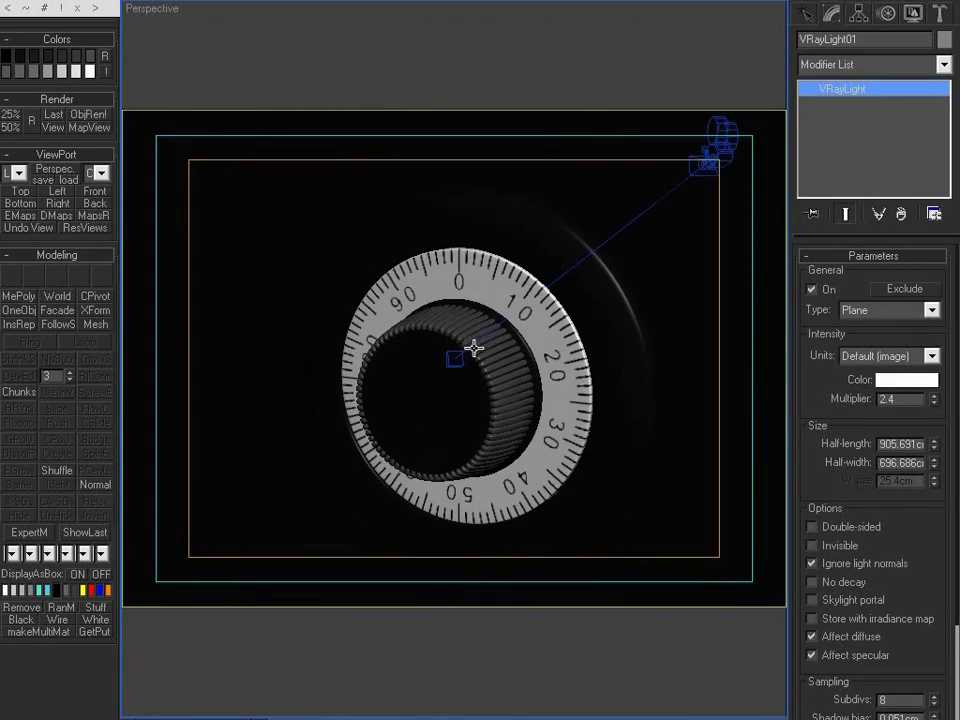
{"action": "left_click", "coordinate": [908, 383]}
{"action": "left_click", "coordinate": [87, 93]}
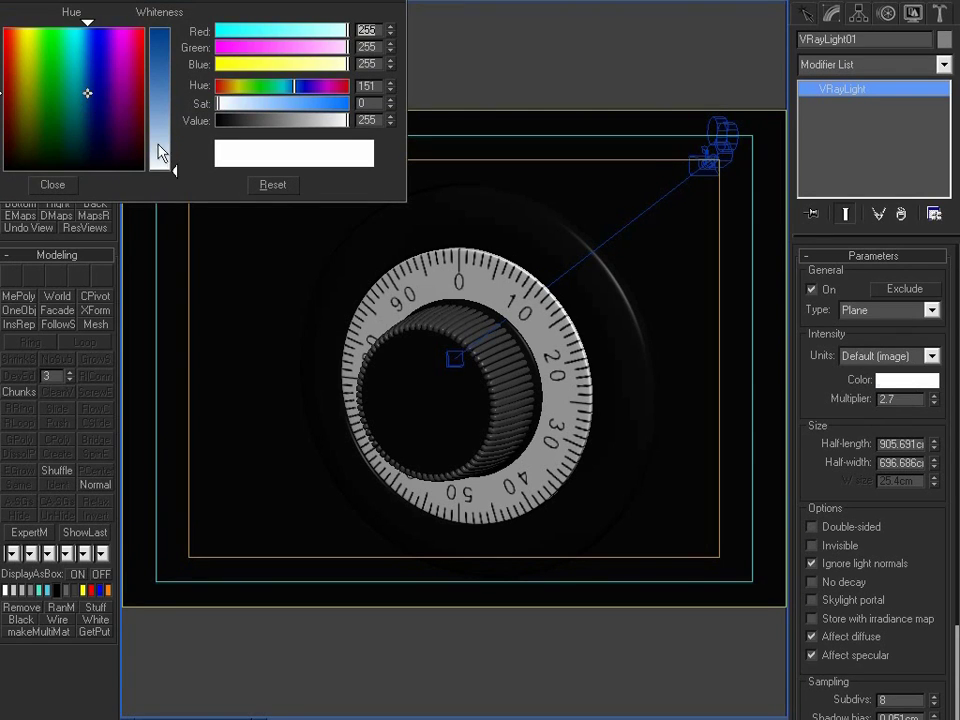
{"action": "left_click", "coordinate": [159, 145]}
{"action": "left_click", "coordinate": [52, 184]}
Reposition VRayLight01 higher up beside the safe dial and return to the Camera01 view.
{"action": "scroll", "coordinate": [343, 294], "scroll_direction": "down", "scroll_amount": 6}
{"action": "middle_click_drag", "start_coordinate": [343, 294], "coordinate": [354, 446], "text": "alt"}
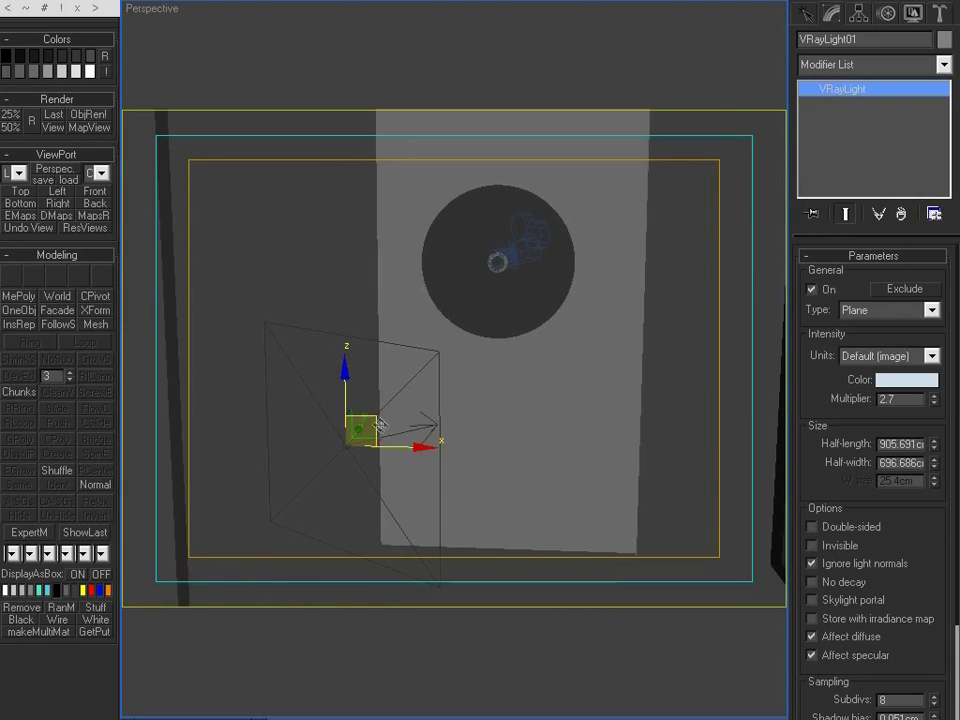
{"action": "middle_click_drag", "start_coordinate": [316, 234], "coordinate": [459, 336], "text": "alt"}
{"action": "key", "text": "e"}
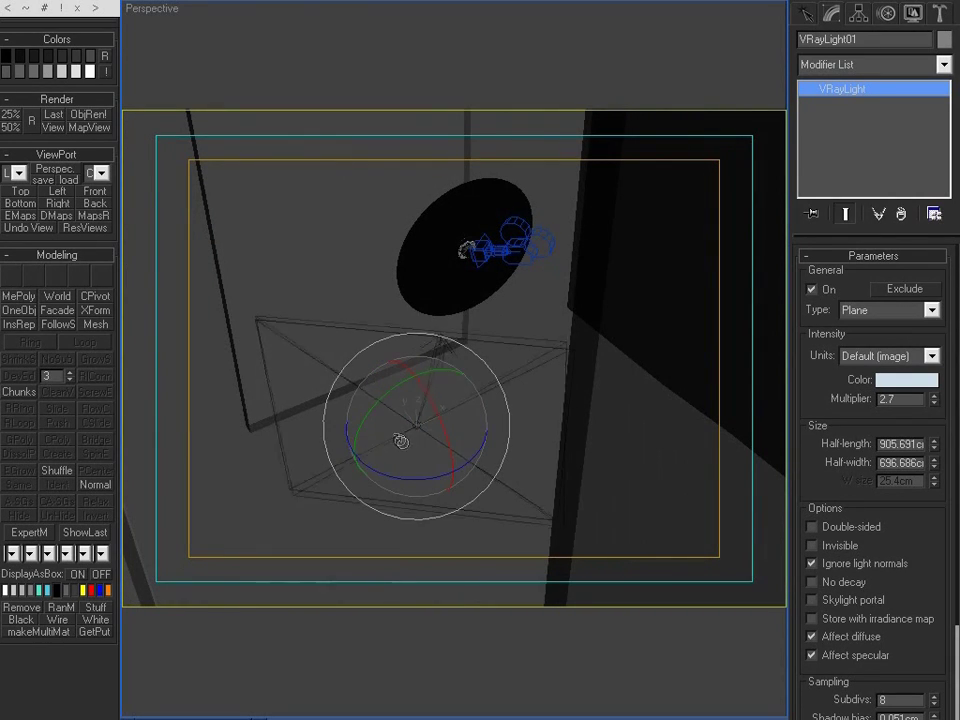
{"action": "middle_click_drag", "start_coordinate": [399, 400], "coordinate": [461, 289], "text": "alt"}
{"action": "key", "text": "w"}
{"action": "left_click_drag", "start_coordinate": [296, 319], "coordinate": [320, 293]}
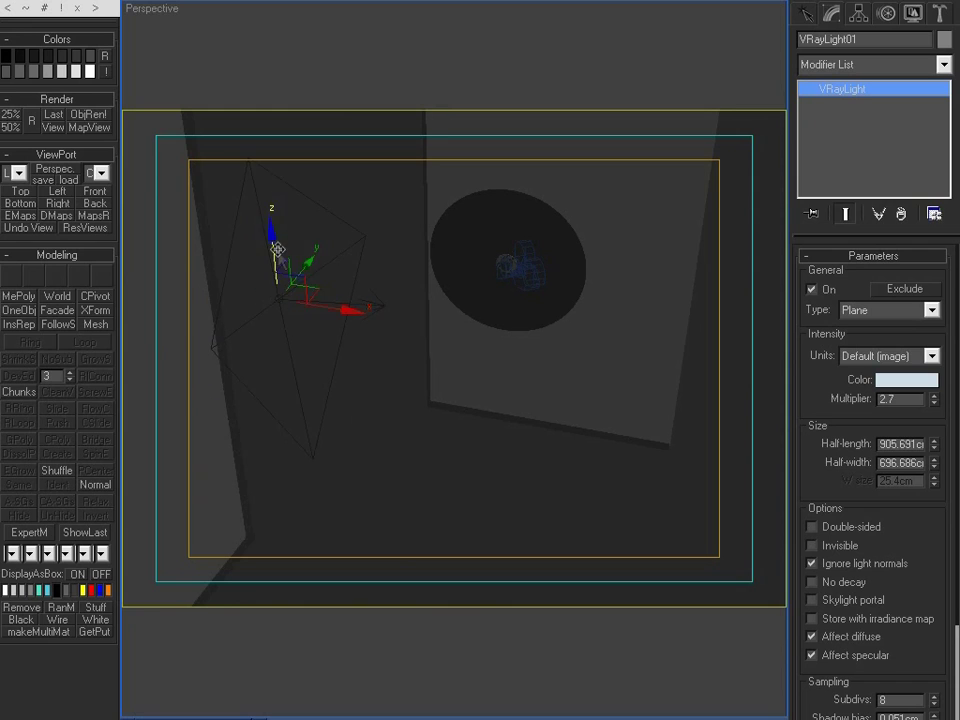
{"action": "left_click_drag", "start_coordinate": [276, 250], "coordinate": [252, 201]}
{"action": "key", "text": "c"}
Darken the Metal material's diffuse colour to a value of 12 and set its highlight glossiness to 0.82.
{"action": "key", "text": "m"}
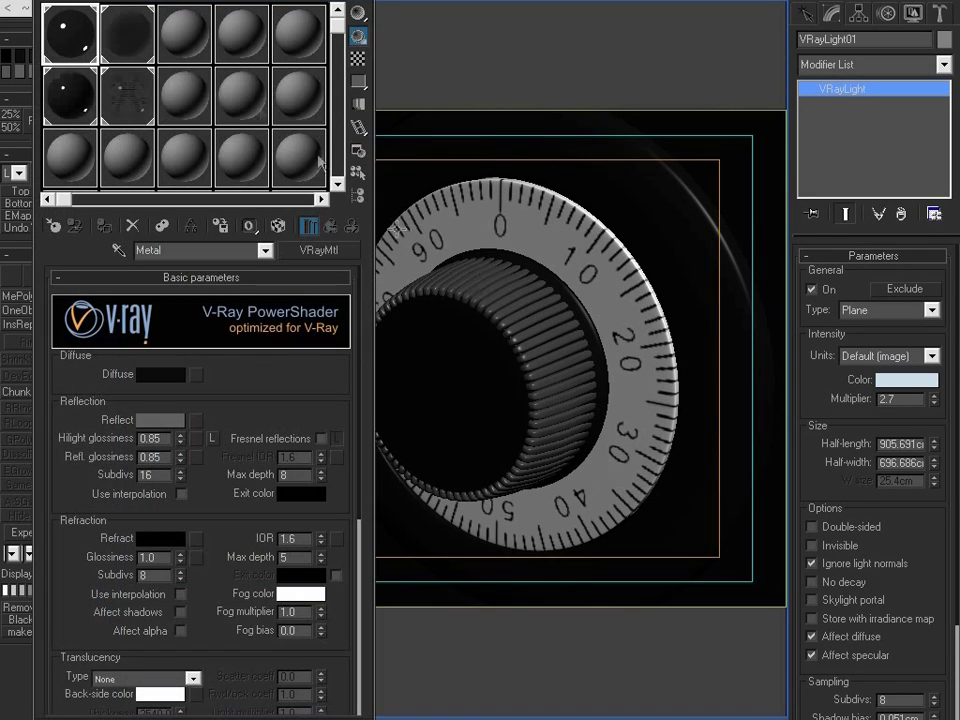
{"action": "left_click", "coordinate": [163, 375]}
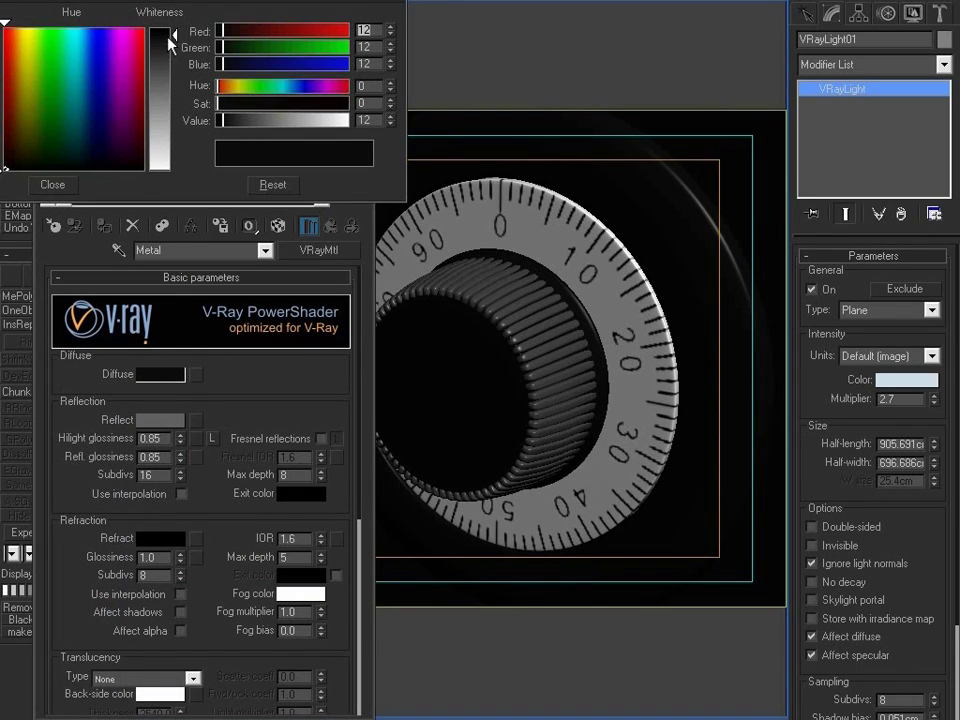
{"action": "left_click", "coordinate": [52, 184]}
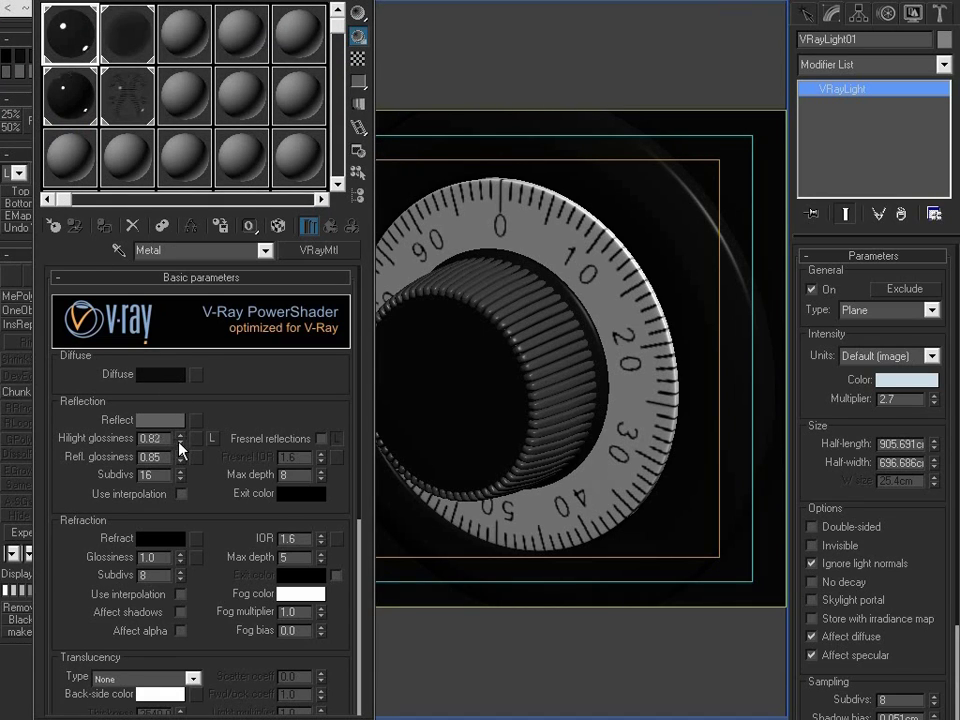
Give the tick ring's Standard_8 material a specular level of 71 and a glossiness of 70, and close the material editor.
{"action": "left_click", "coordinate": [107, 98]}
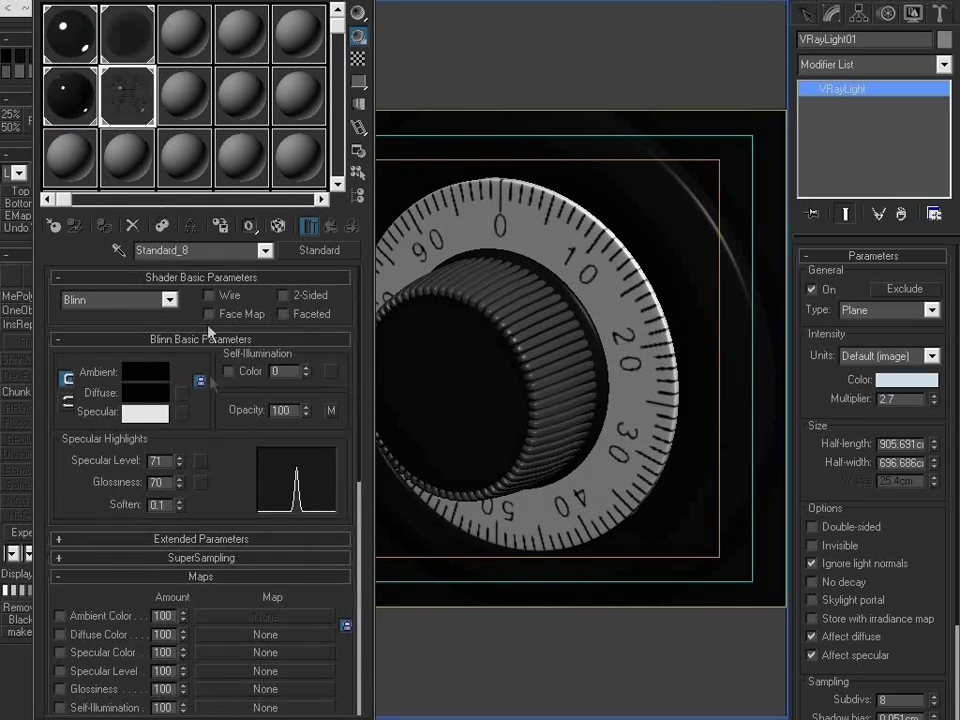
{"action": "left_click_drag", "start_coordinate": [179, 486], "coordinate": [182, 436]}
{"action": "key", "text": "m"}
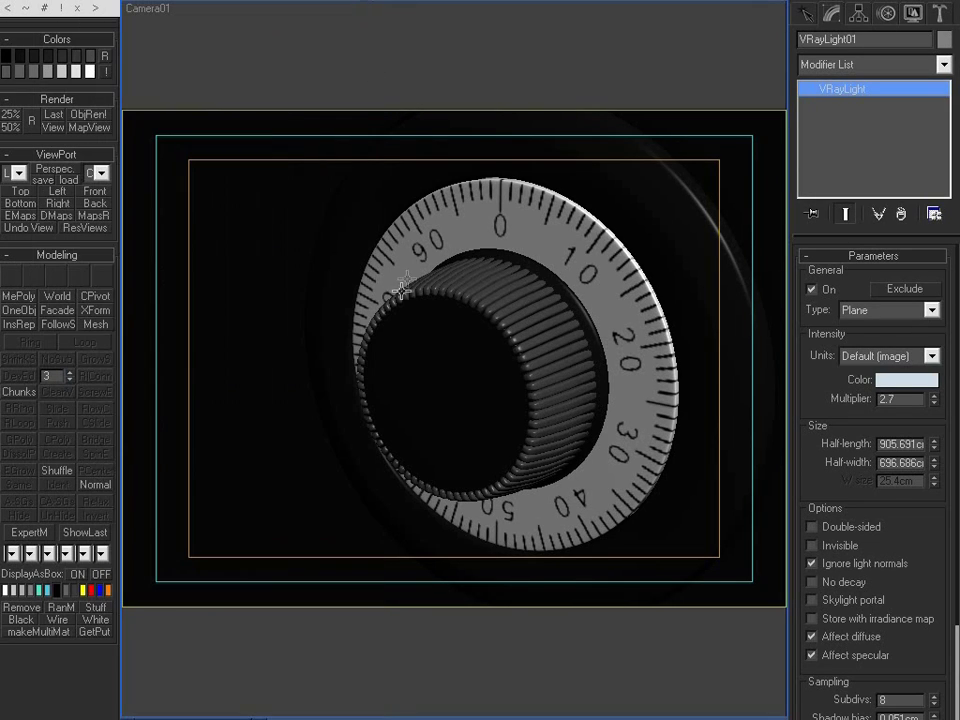
Set the GI environment skylight override multiplier to 1.3 and render the Camera01 view.
{"action": "key", "text": "F10"}
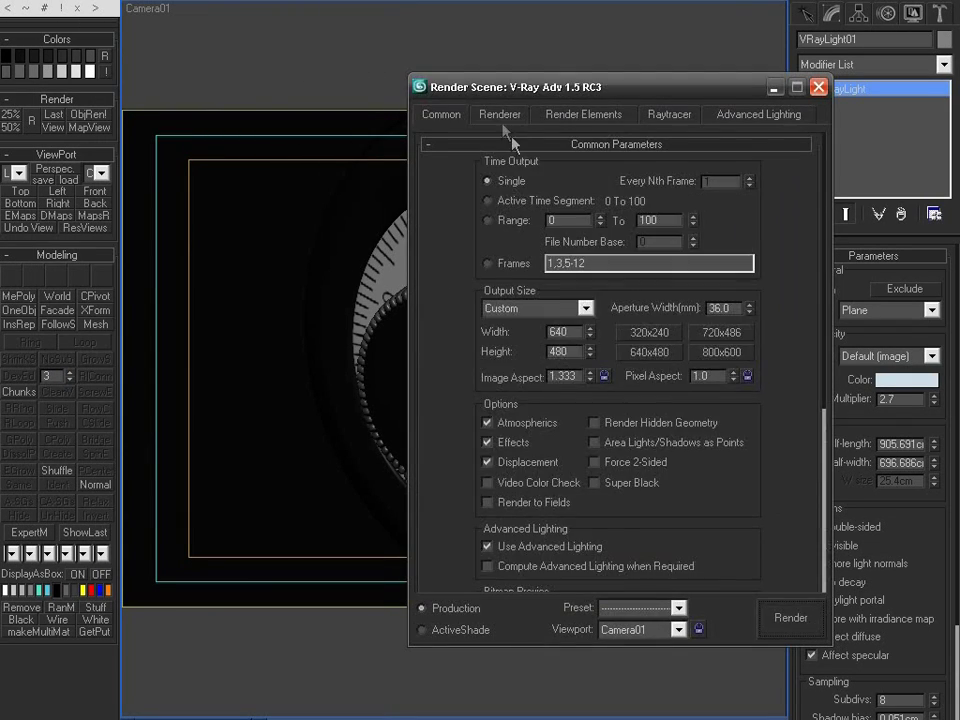
{"action": "left_click", "coordinate": [499, 114]}
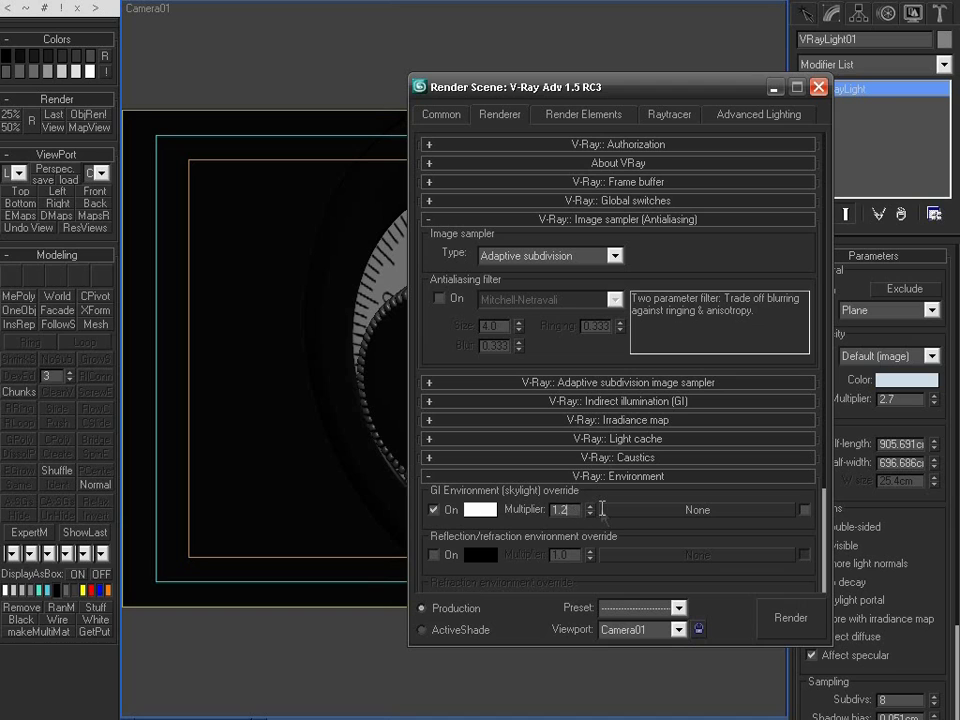
{"action": "key", "text": "BackSpace"}
{"action": "type", "text": "3"}
{"action": "key", "text": "Return"}
{"action": "left_click", "coordinate": [377, 412]}
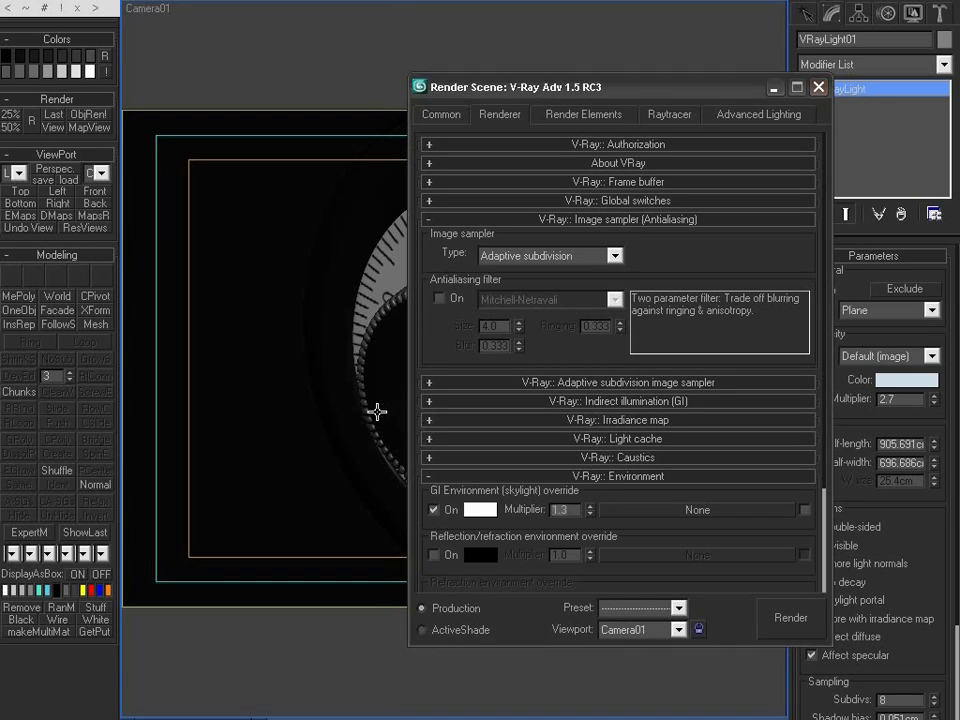
{"action": "left_click", "coordinate": [788, 612]}
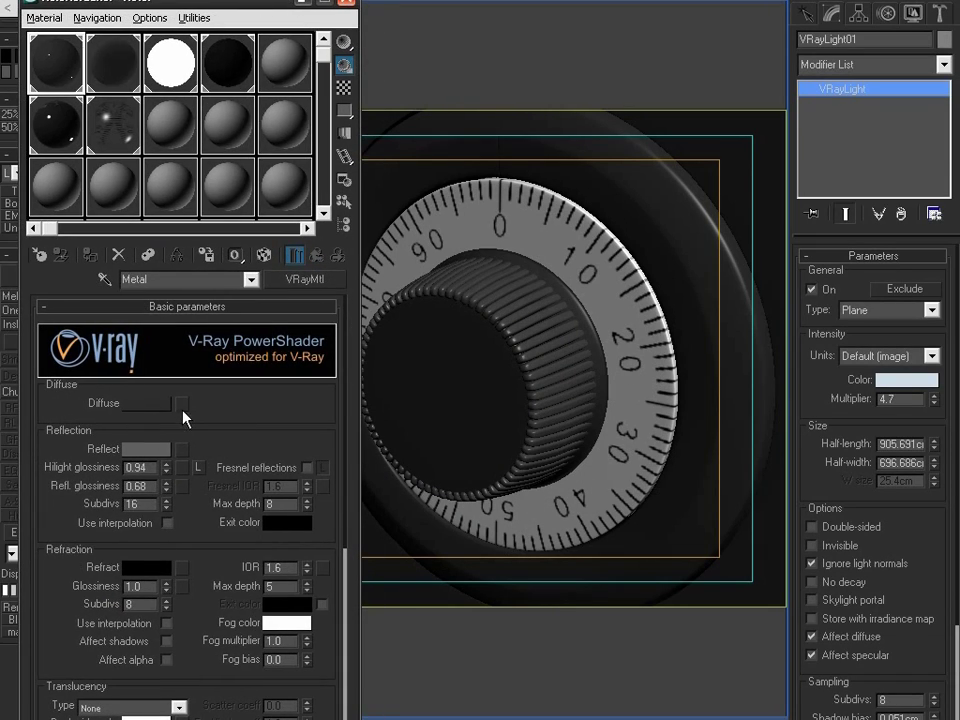
Add a Perpendicular / Parallel Falloff map to the Metal material's diffuse with a grey side colour of value 124, and render the view.
{"action": "left_click", "coordinate": [182, 404]}
{"action": "double_click", "coordinate": [203, 165]}
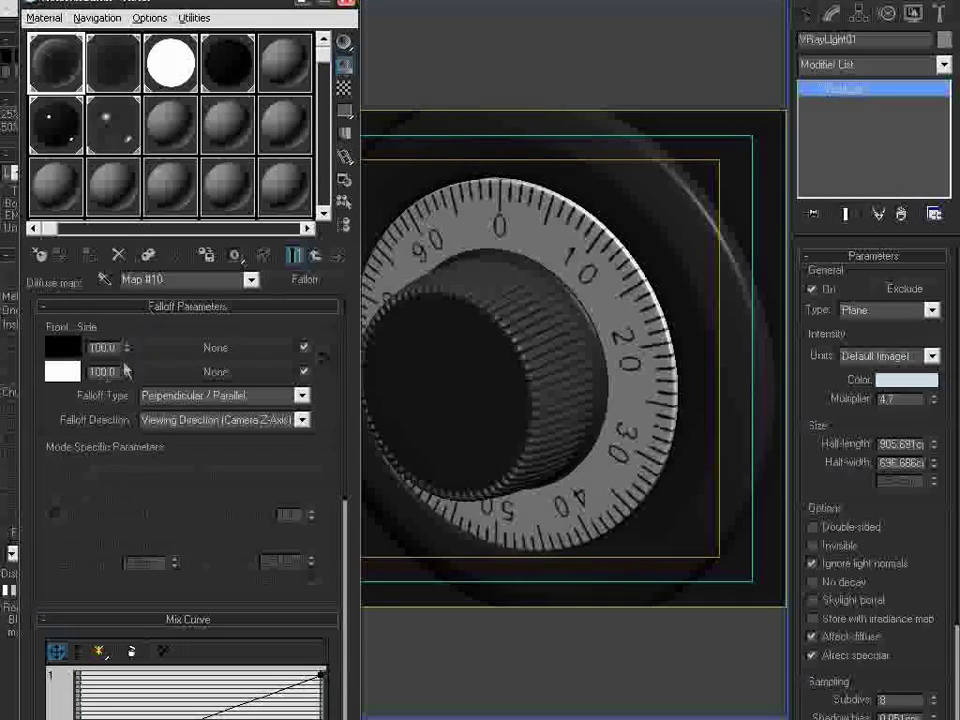
{"action": "left_click", "coordinate": [62, 371]}
{"action": "left_click_drag", "start_coordinate": [165, 30], "coordinate": [160, 98]}
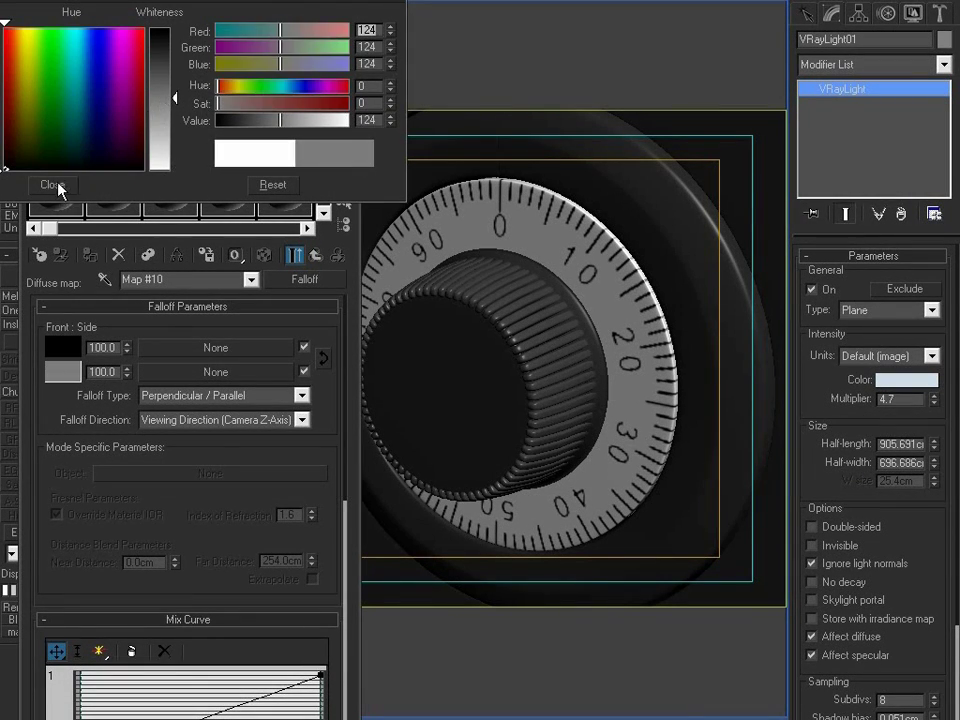
{"action": "left_click", "coordinate": [56, 184]}
{"action": "left_click", "coordinate": [202, 394]}
{"action": "left_click", "coordinate": [202, 394]}
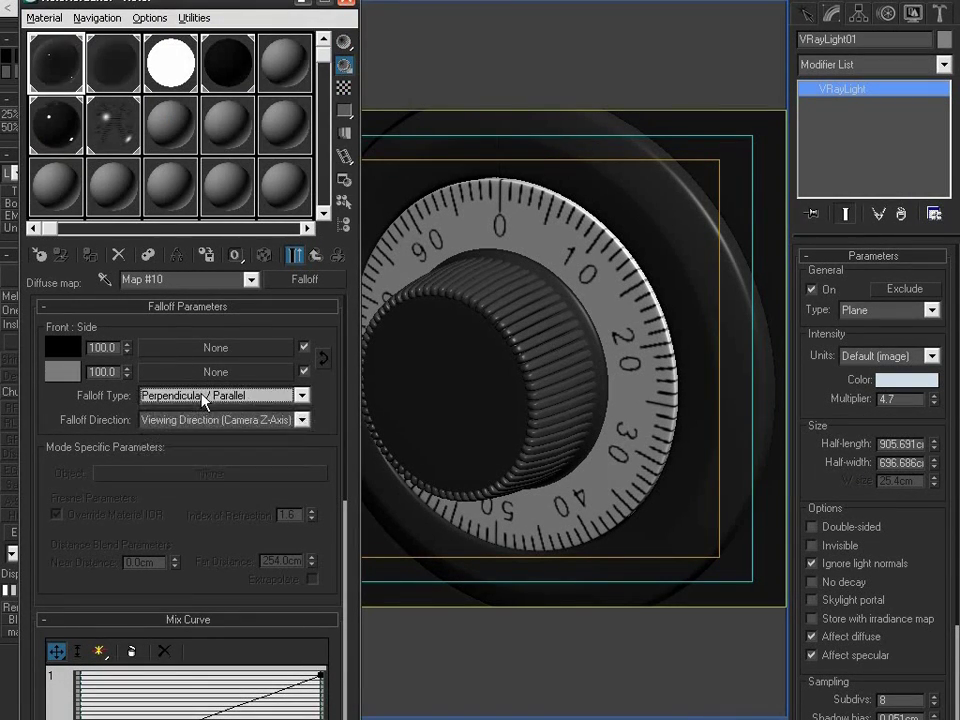
{"action": "left_click", "coordinate": [345, 5]}
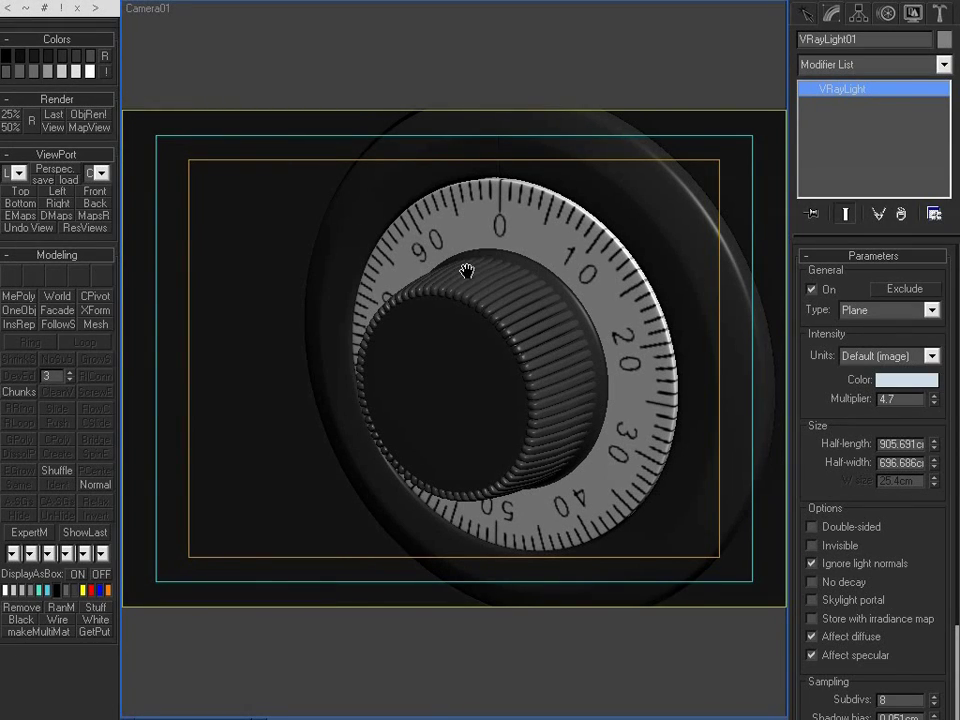
{"action": "key", "text": "shift+q"}
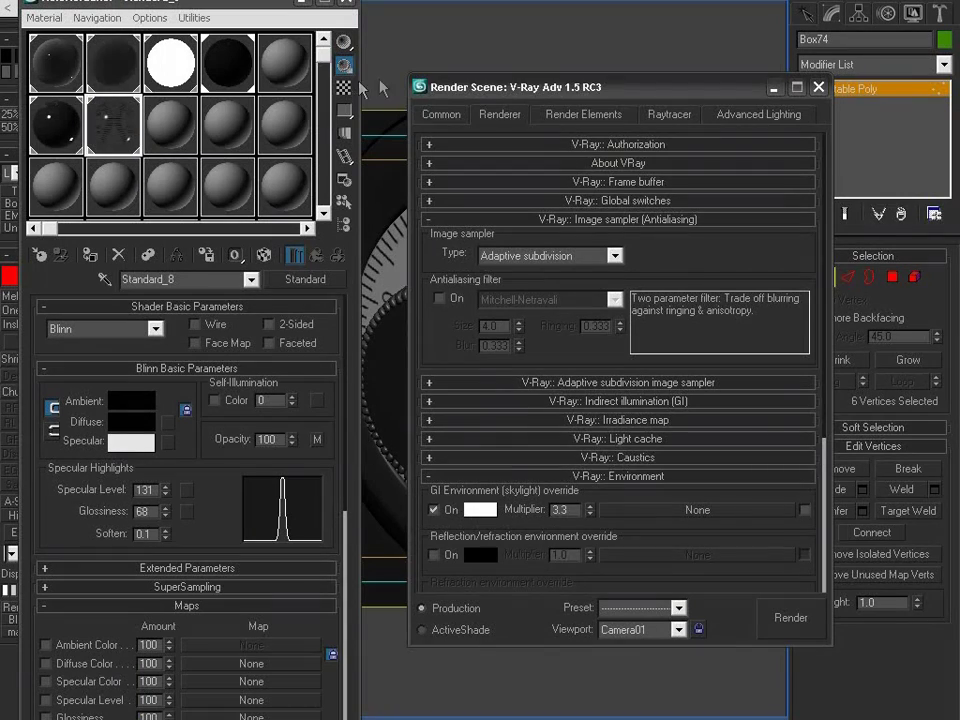
Set the render output size to 1024 x 768 and the GI skylight override multiplier to 3.5, and close the render settings.
{"action": "left_click", "coordinate": [438, 113]}
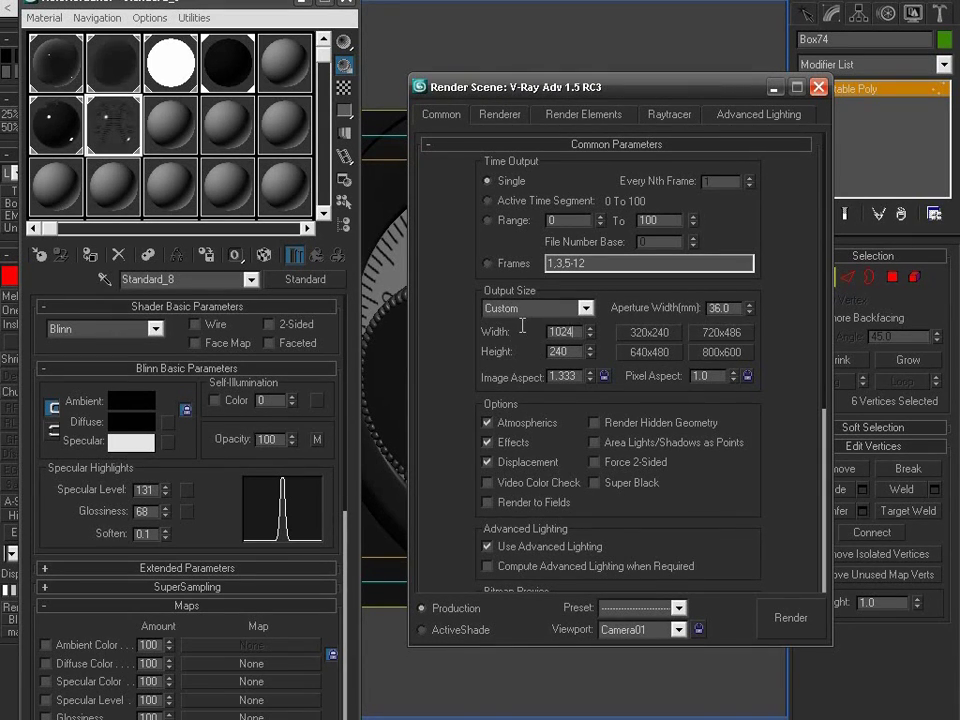
{"action": "key", "text": "Tab"}
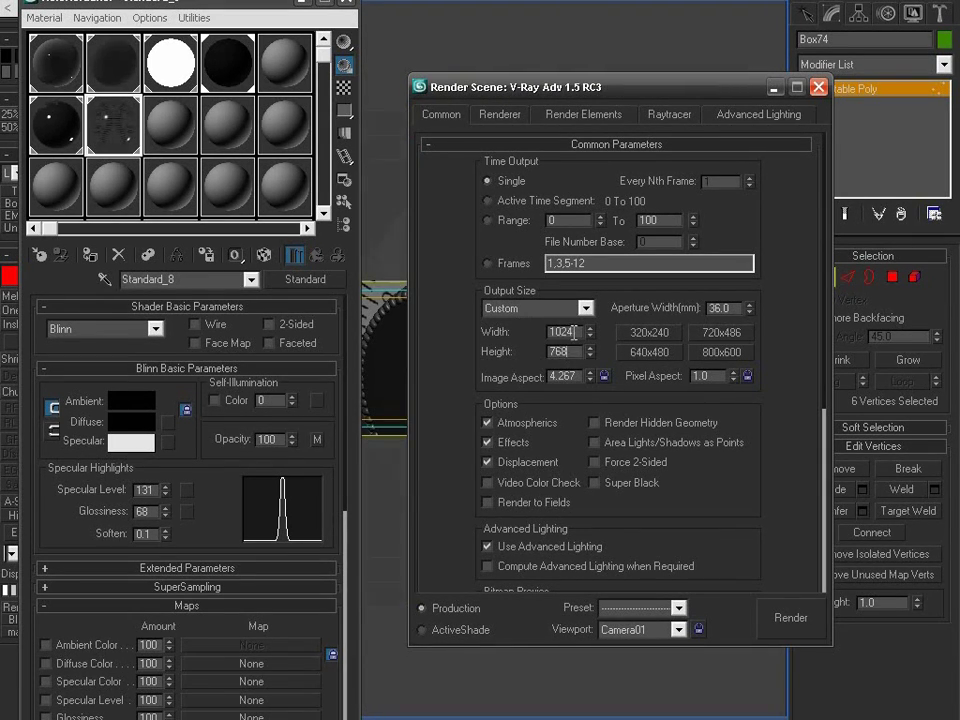
{"action": "left_click", "coordinate": [501, 114]}
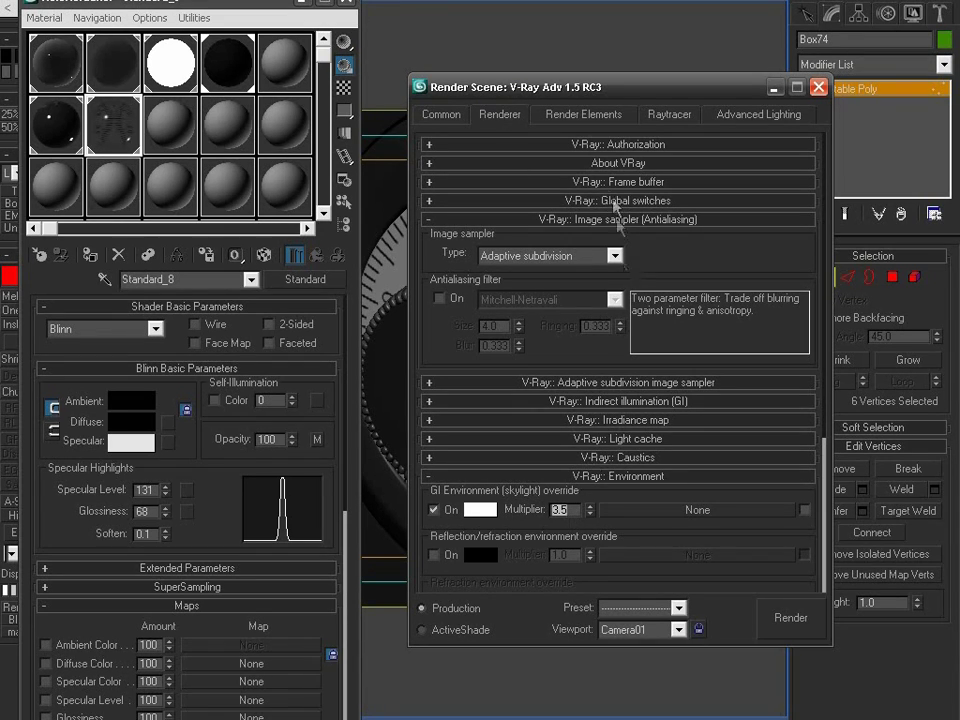
{"action": "left_click", "coordinate": [819, 88]}
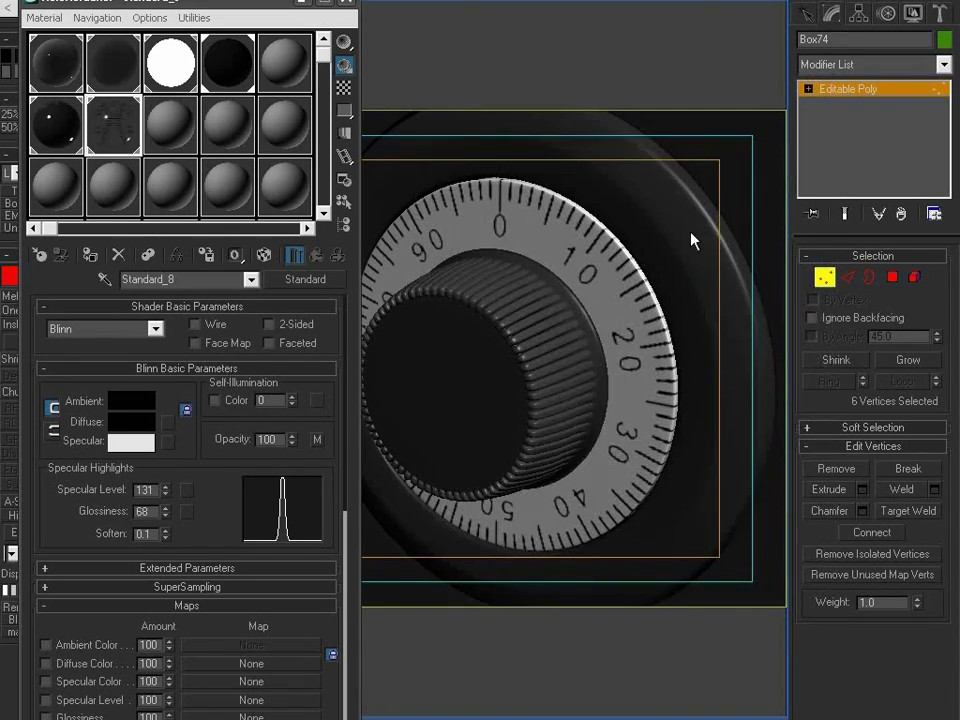
Examine the white reflector panel, the dark surroundings and their materials from outside the camera, and return to the Camera01 view.
{"action": "scroll", "coordinate": [692, 240], "scroll_direction": "up", "scroll_amount": 6}
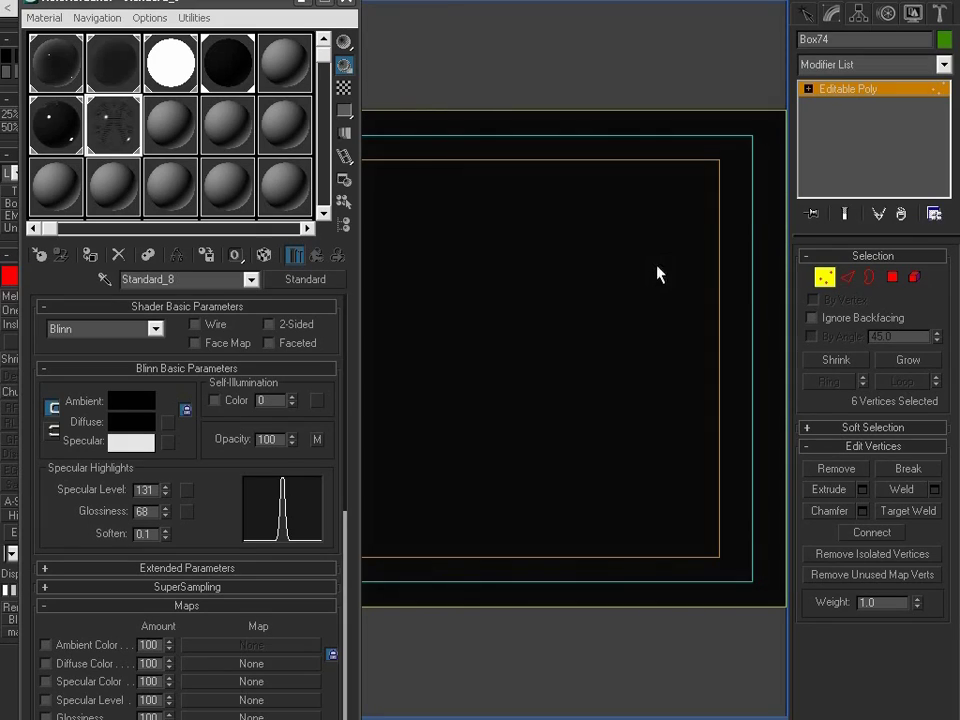
{"action": "scroll", "coordinate": [651, 276], "scroll_direction": "up", "scroll_amount": 3}
{"action": "left_click", "coordinate": [345, 3]}
{"action": "scroll", "coordinate": [446, 279], "scroll_direction": "down", "scroll_amount": 5}
{"action": "middle_click_drag", "start_coordinate": [446, 279], "coordinate": [523, 360], "text": "alt"}
{"action": "scroll", "coordinate": [579, 330], "scroll_direction": "up", "scroll_amount": 3}
{"action": "scroll", "coordinate": [529, 364], "scroll_direction": "up", "scroll_amount": 4}
{"action": "key", "text": "m"}
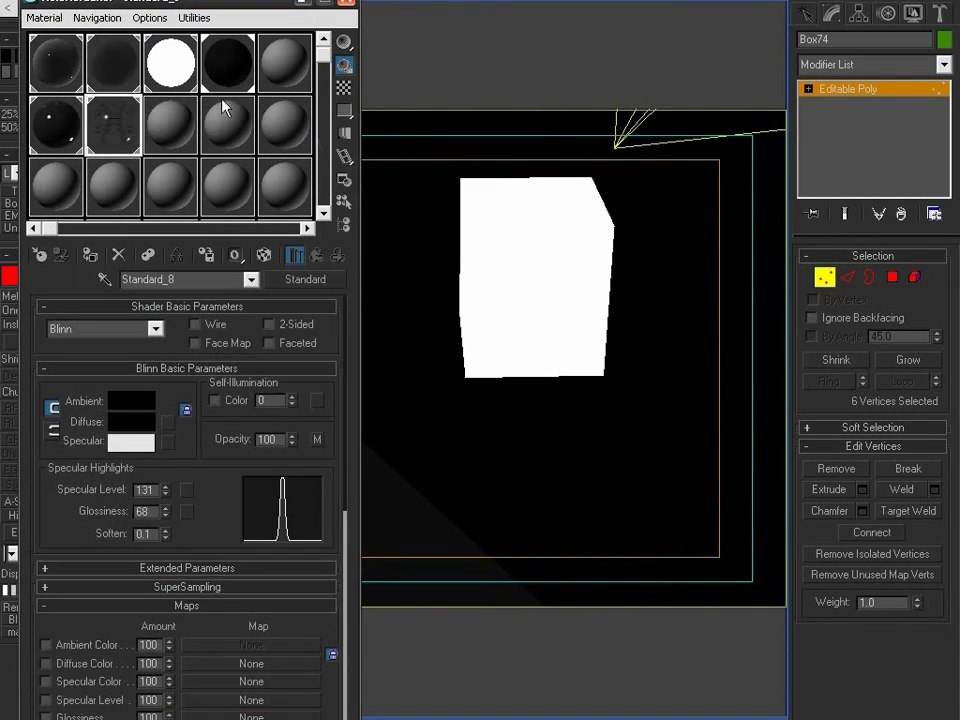
{"action": "left_click", "coordinate": [172, 78]}
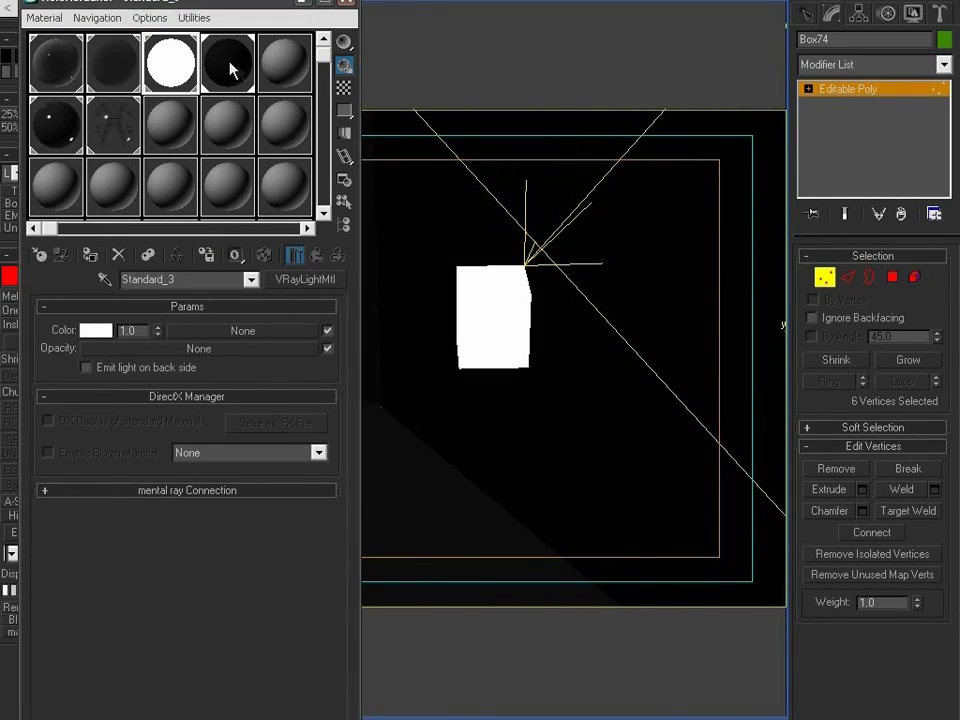
{"action": "left_click", "coordinate": [231, 66]}
{"action": "left_click", "coordinate": [346, 7]}
{"action": "middle_click_drag", "start_coordinate": [493, 326], "coordinate": [469, 339], "text": "alt"}
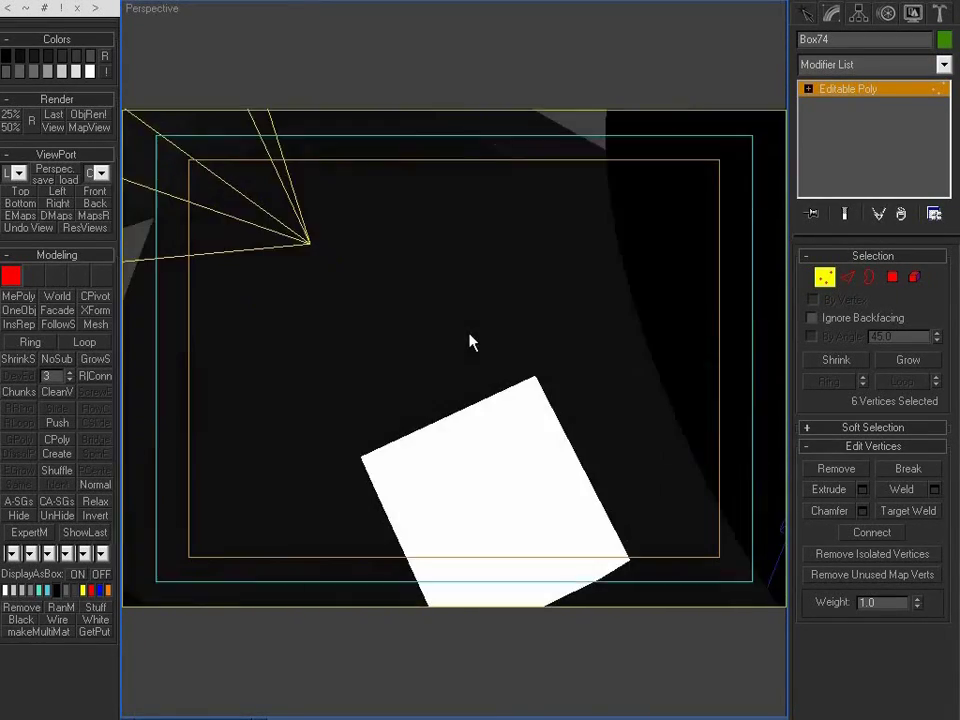
{"action": "key", "text": "c"}
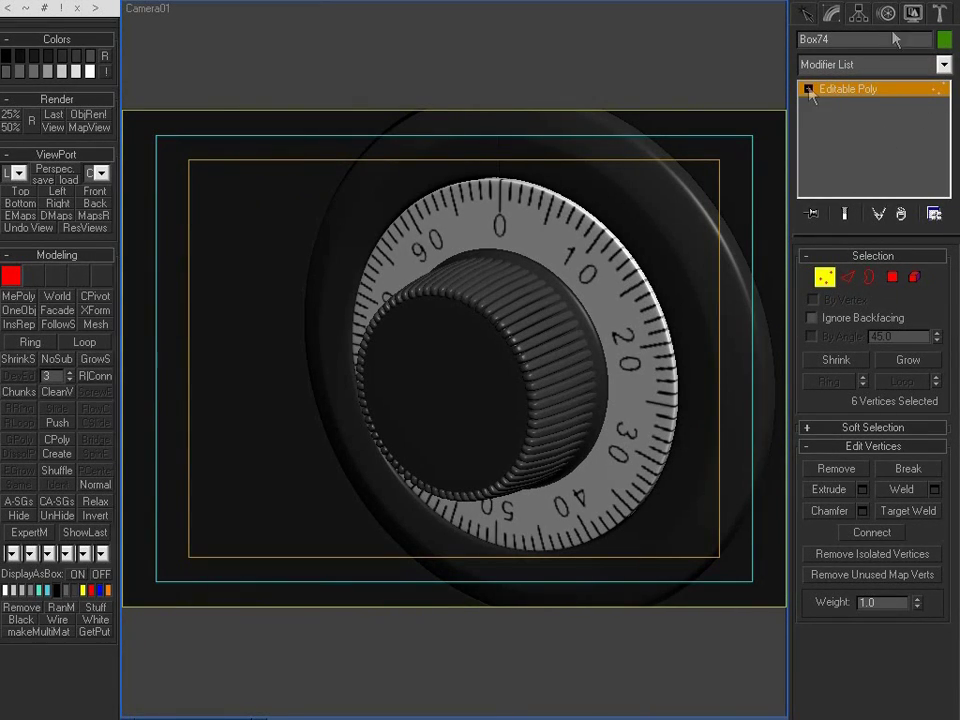